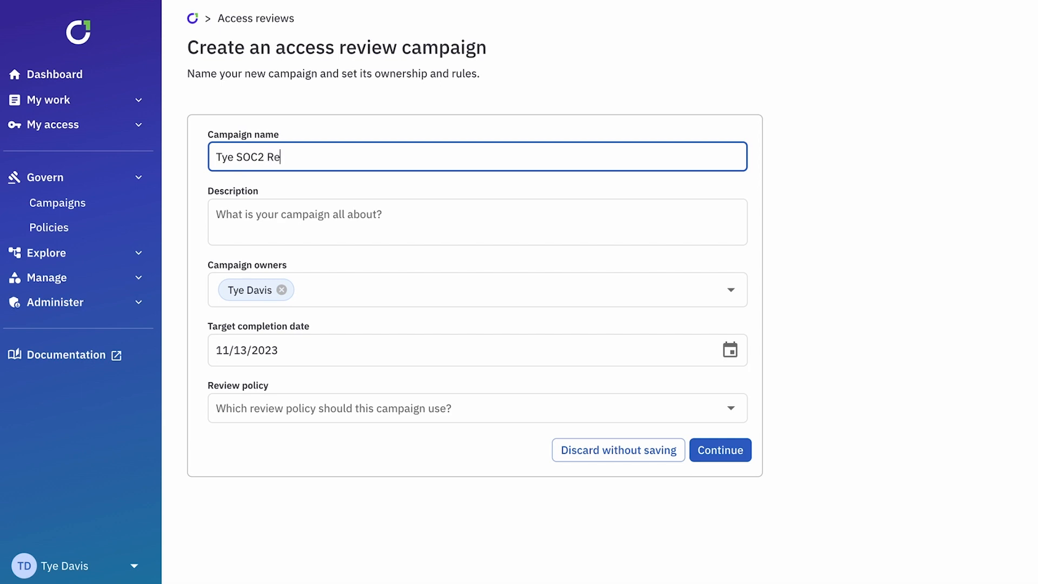
- Enter "SOC2 Review" as the campaign description and check the list of available campaign owners without changing the owner
left_click(331, 232)
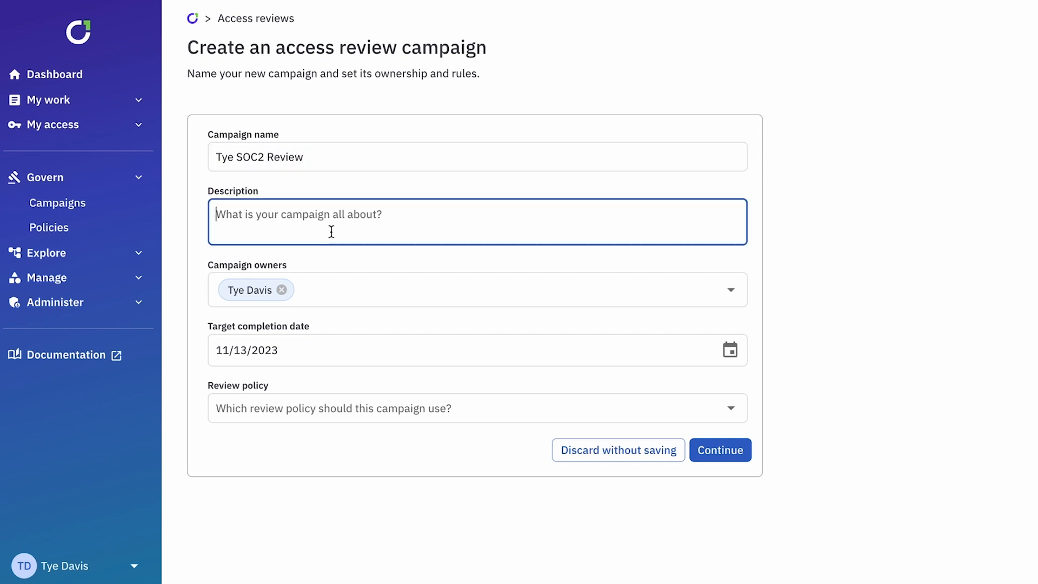
type("SOC")
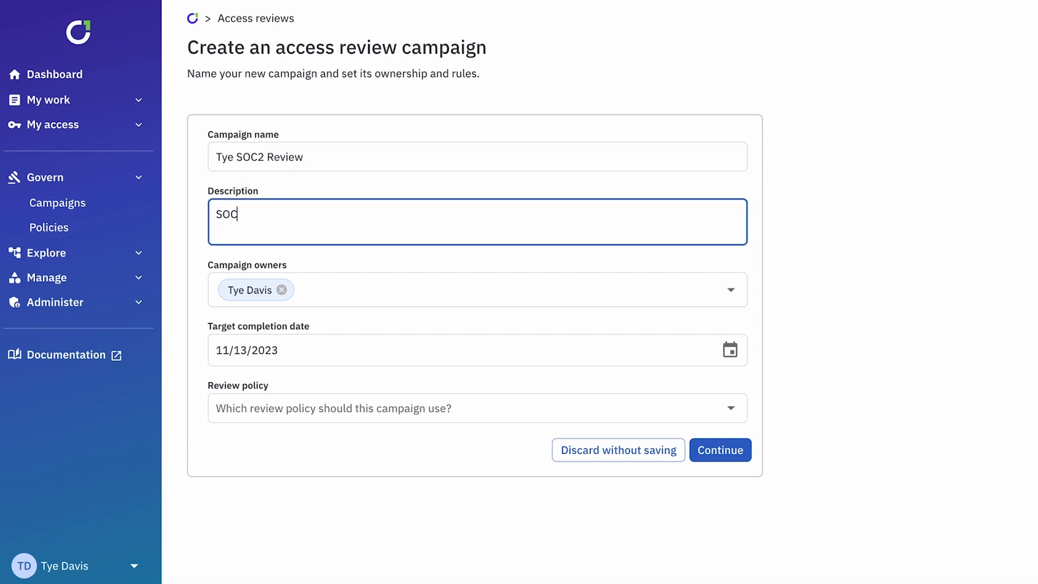
type("2 Review")
left_click(740, 293)
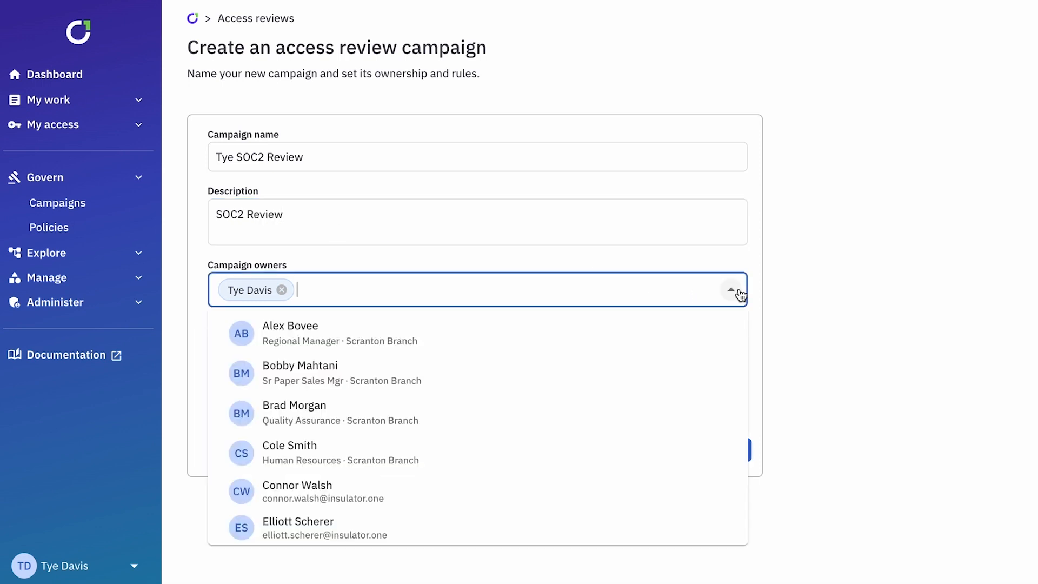
left_click(739, 293)
- Set the target completion date to 11/14/2023, choose the review policy listed directly after Manager Review, and continue
left_click(730, 350)
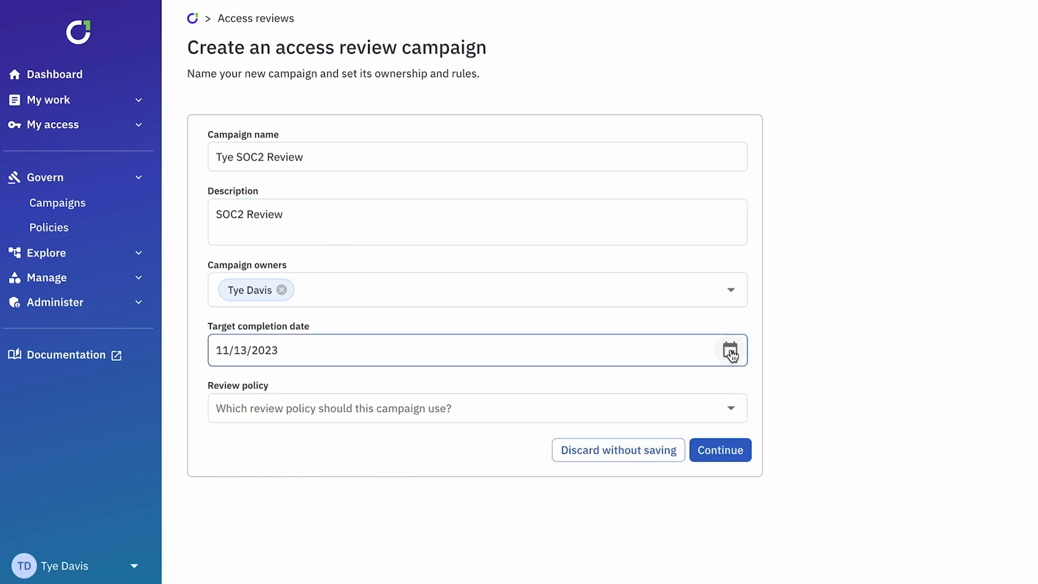
left_click(303, 224)
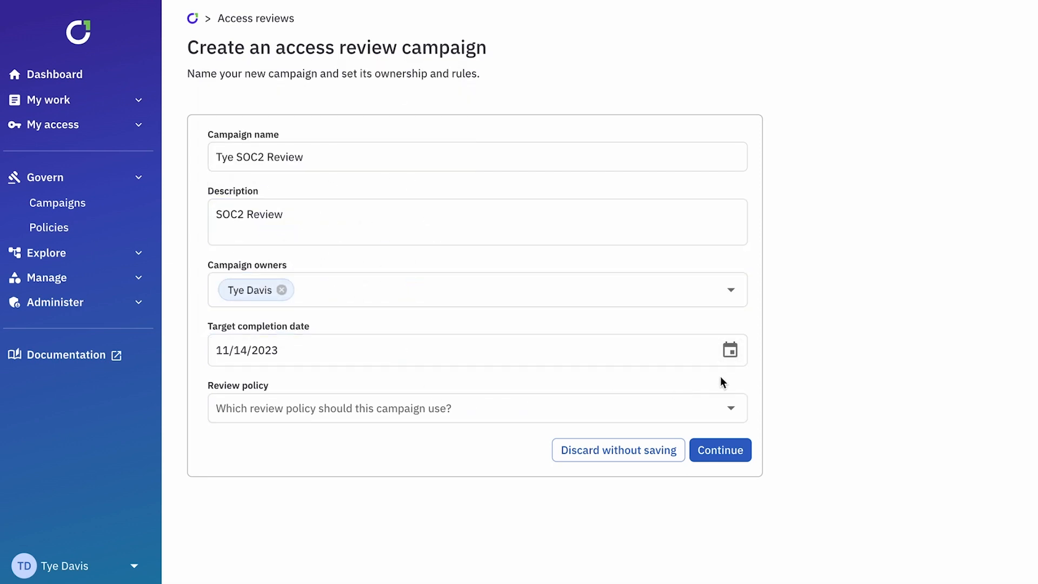
left_click(732, 409)
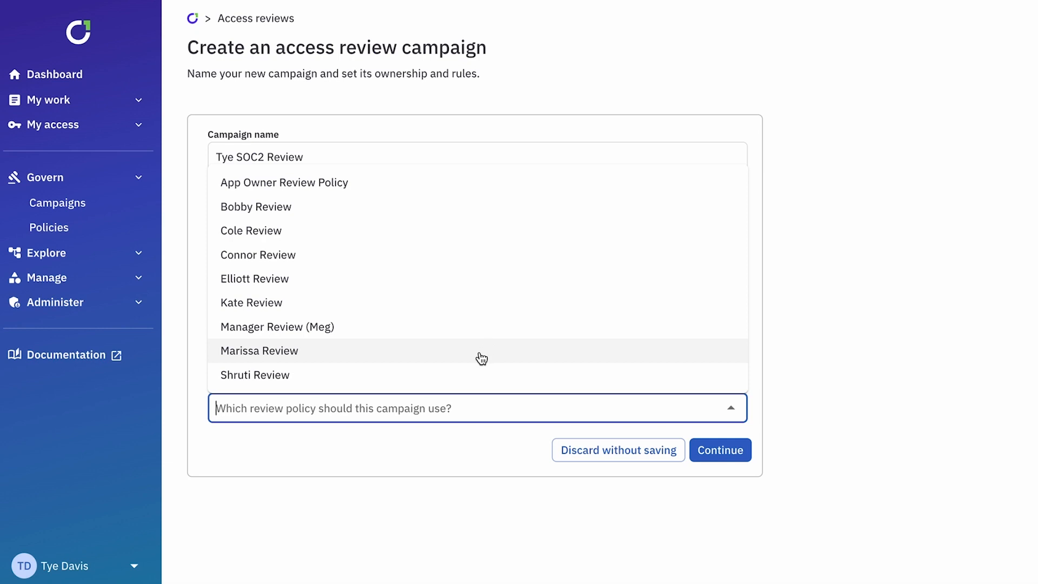
left_click(481, 358)
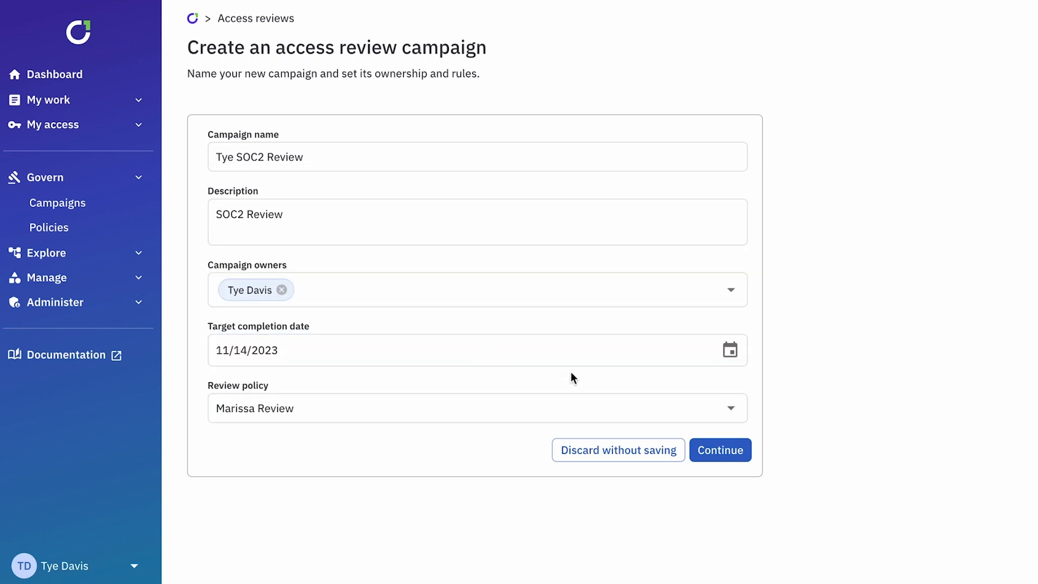
left_click(735, 459)
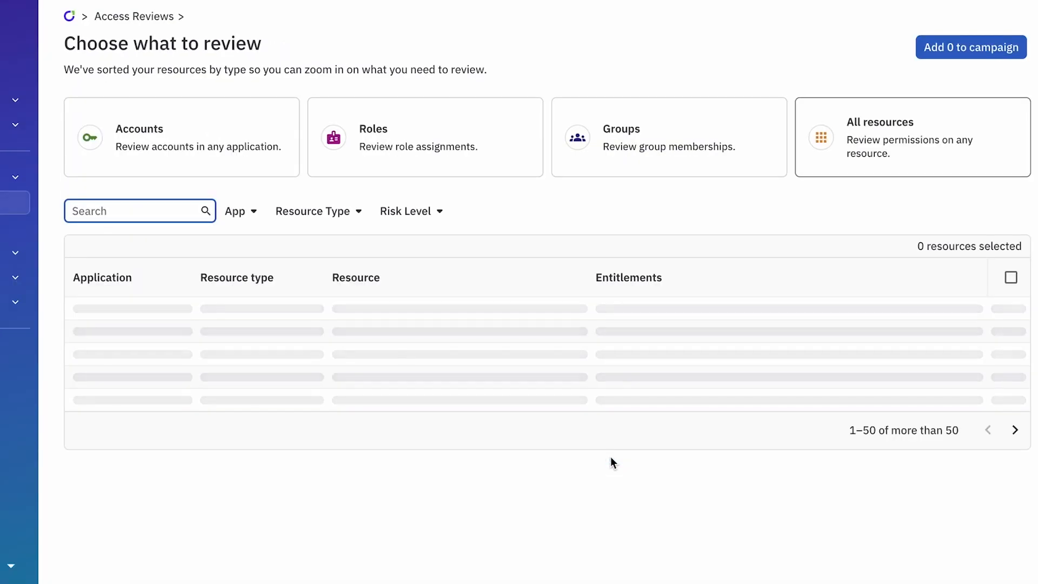
- Look through the Accounts, Roles and Groups resource categories and return to All resources
left_click(243, 148)
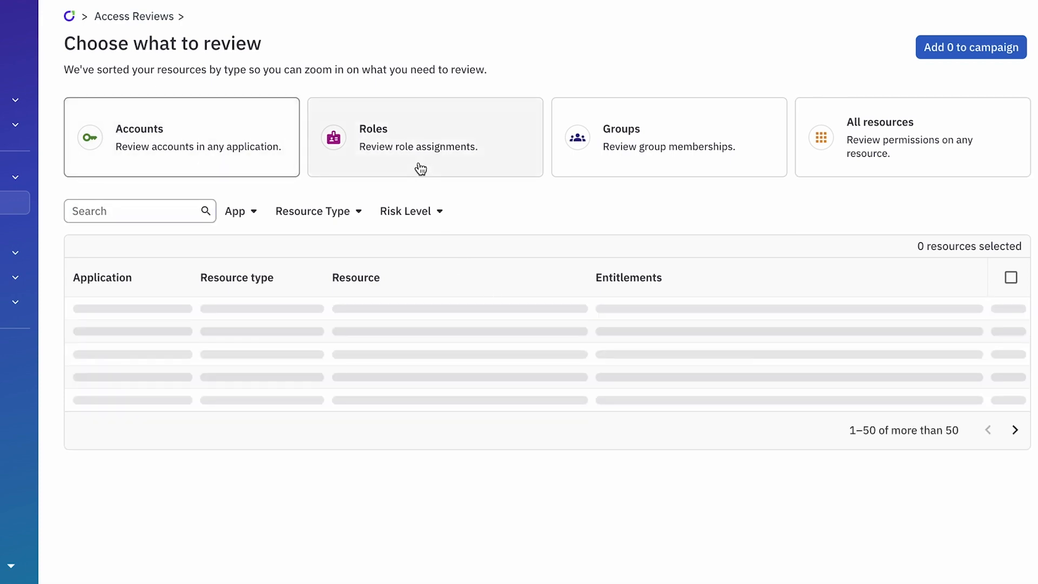
left_click(421, 168)
left_click(637, 145)
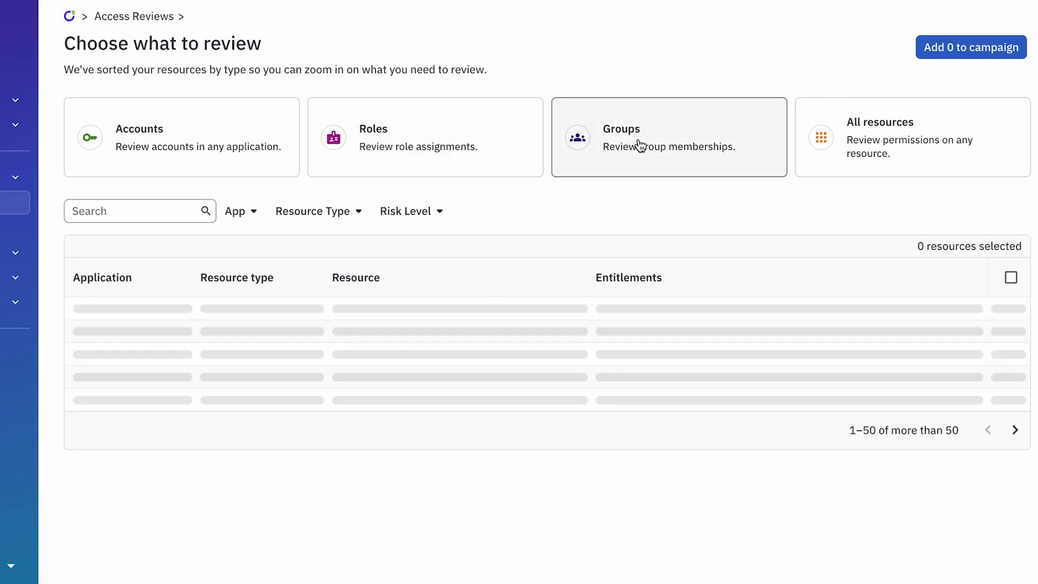
left_click(868, 128)
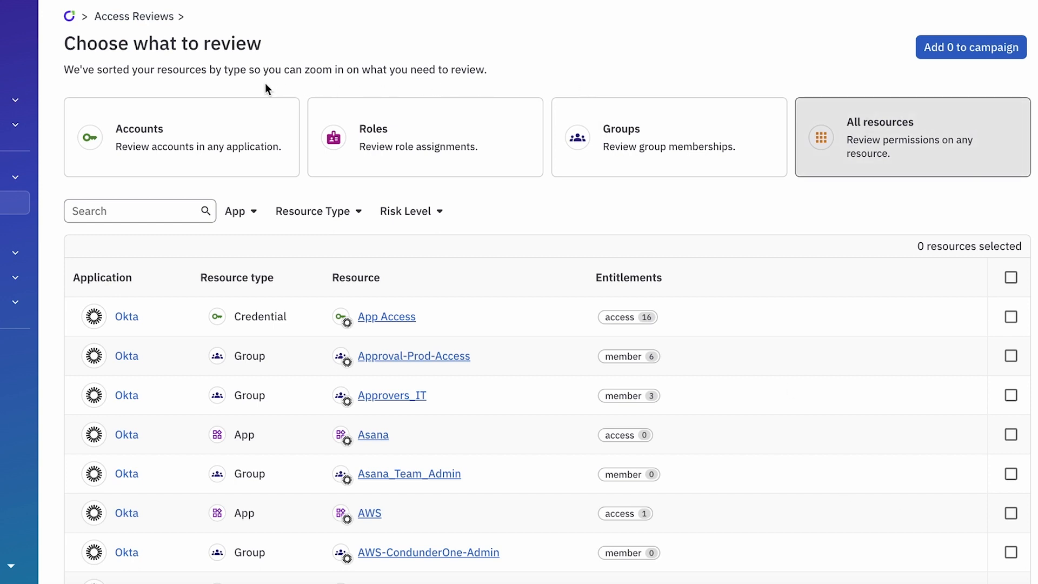
left_click(186, 164)
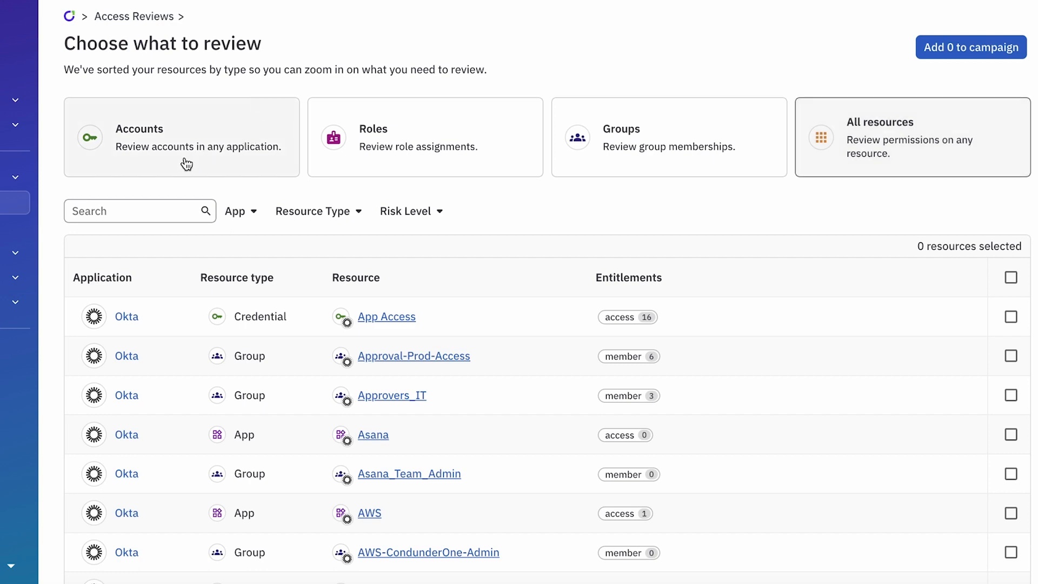
left_click(447, 142)
left_click(658, 134)
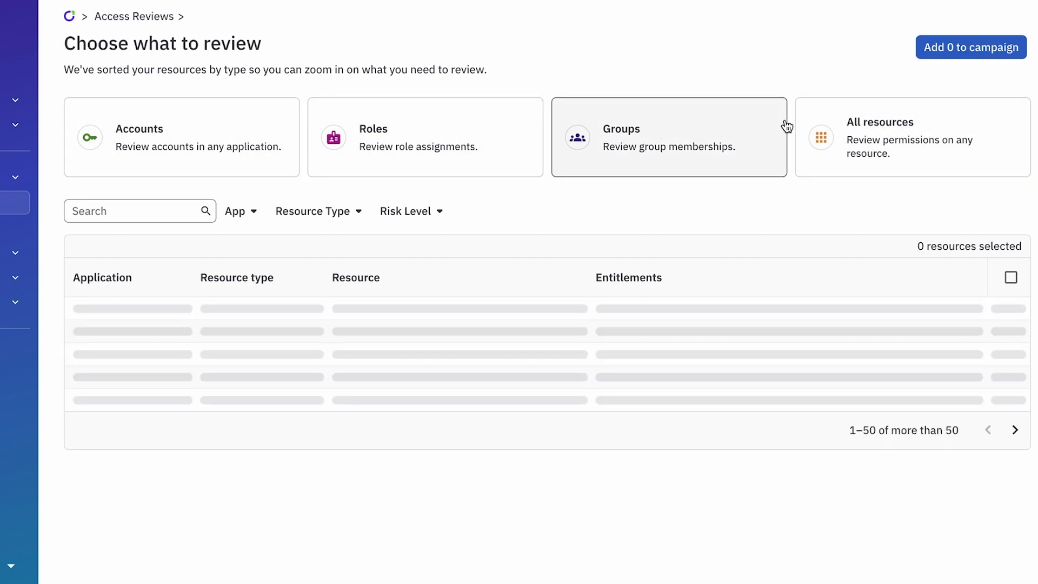
left_click(853, 161)
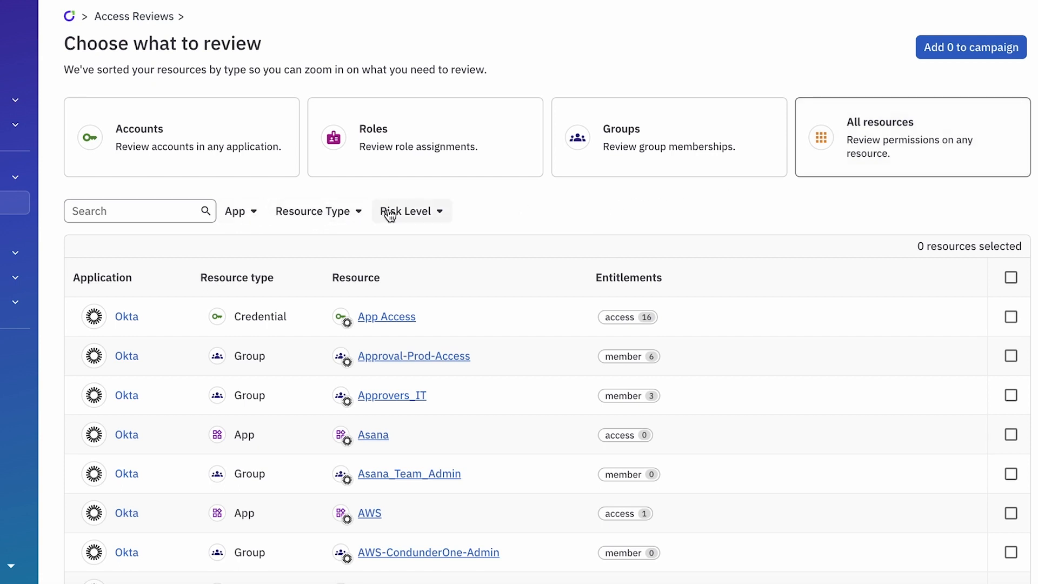
- Filter the resources to High risk level, select all of them, and add them to the campaign
left_click(435, 212)
left_click(393, 276)
left_click(507, 203)
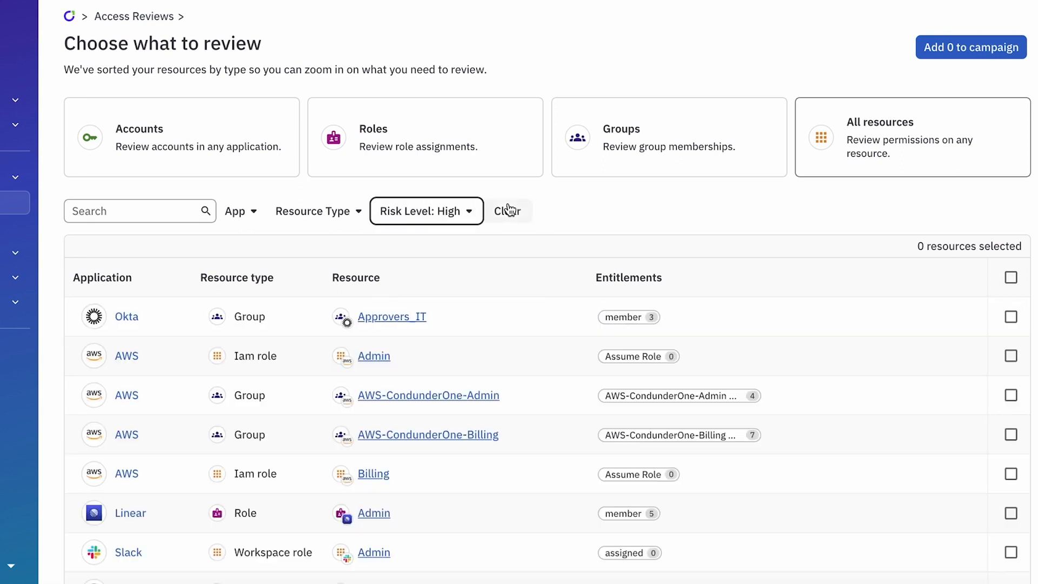
left_click(1010, 277)
scroll(884, 349, "down", 4)
scroll(884, 348, "up", 4)
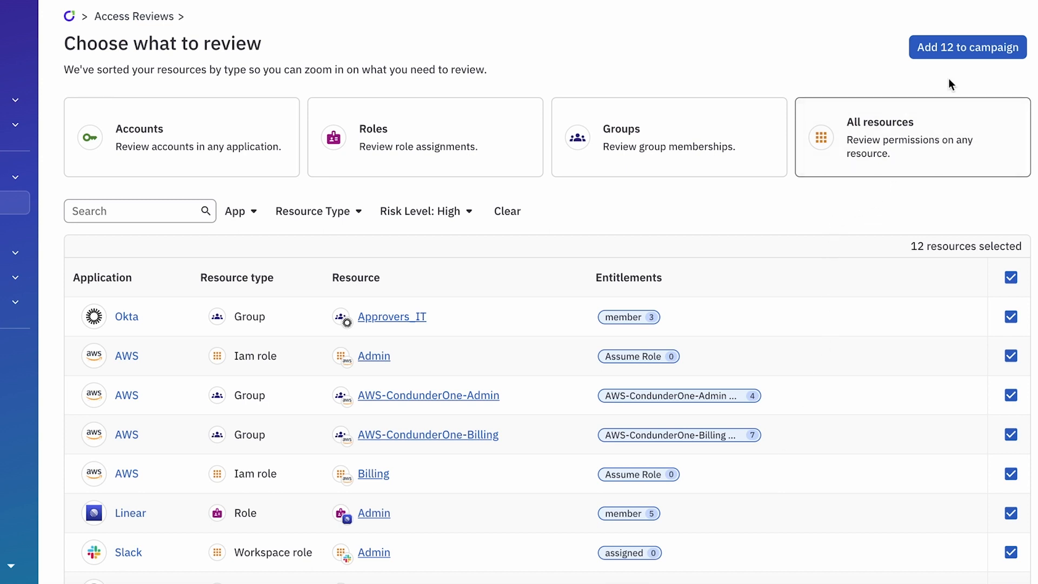
left_click(982, 46)
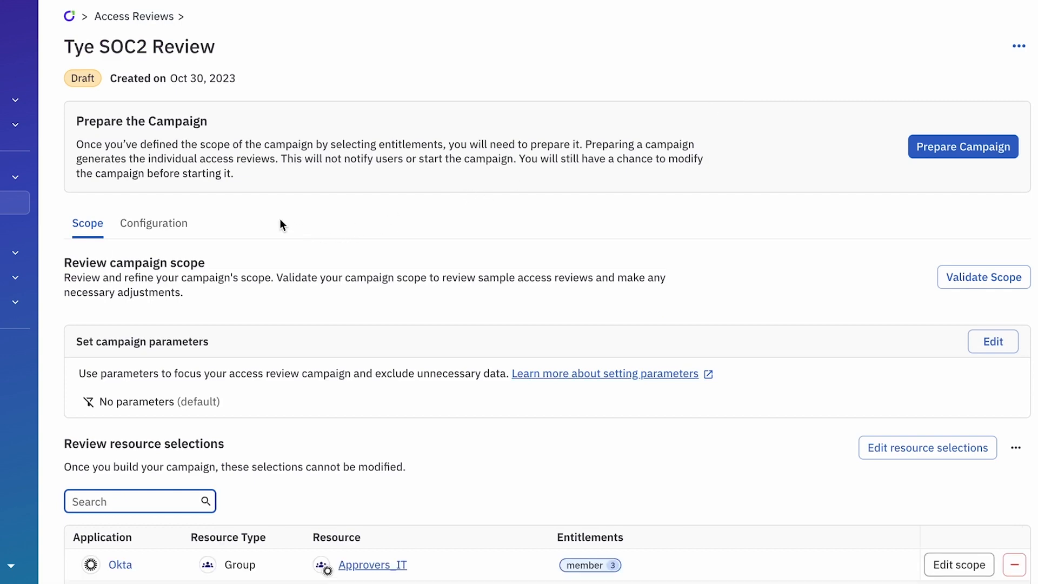
- In the campaign's configuration, create a shared Slack channel named with the owner's first name followed by "-Soc2-Review"
scroll(280, 219, "down", 2)
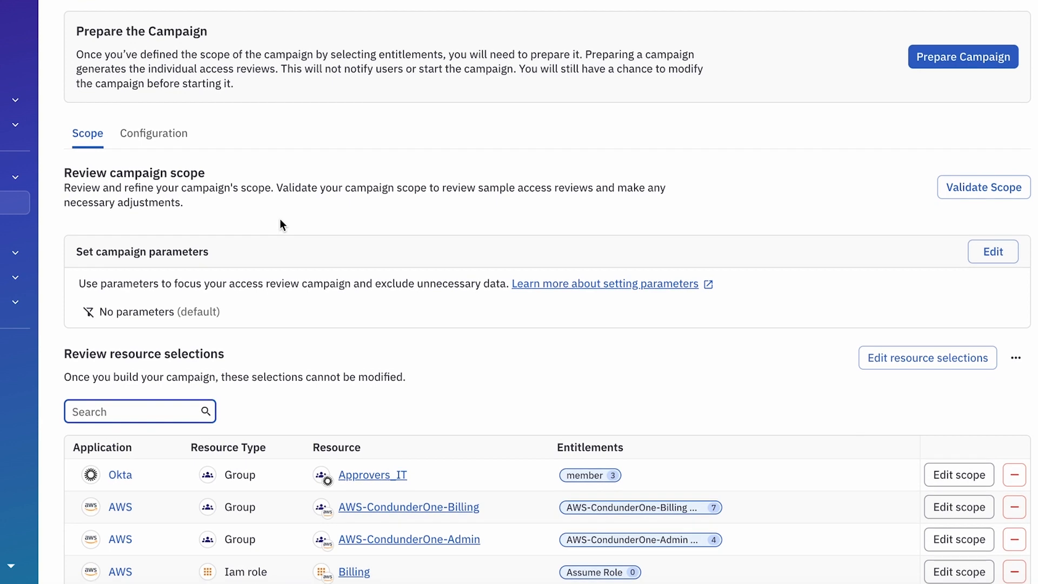
left_click(154, 136)
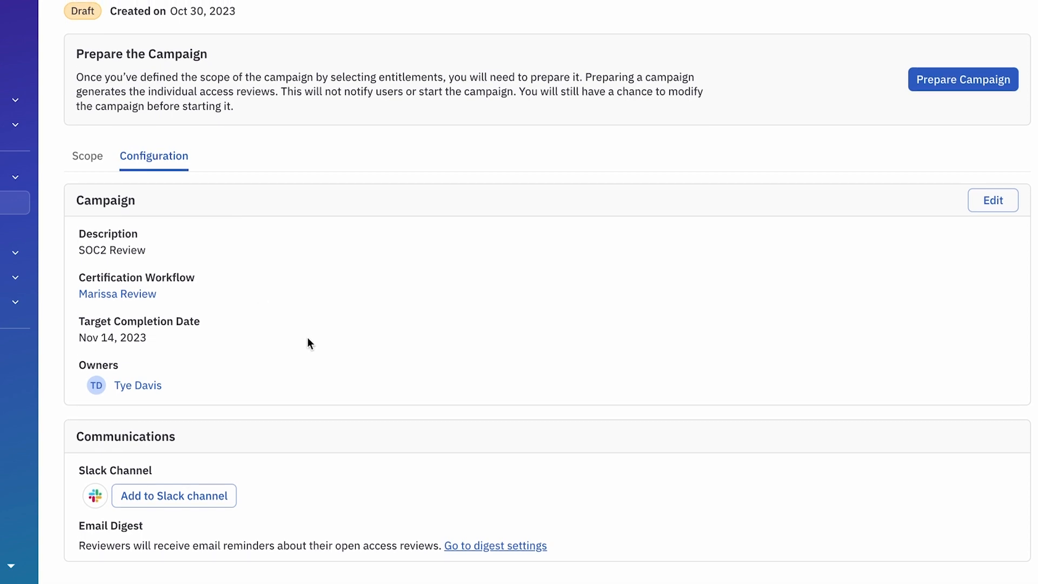
left_click(200, 494)
type("Tye")
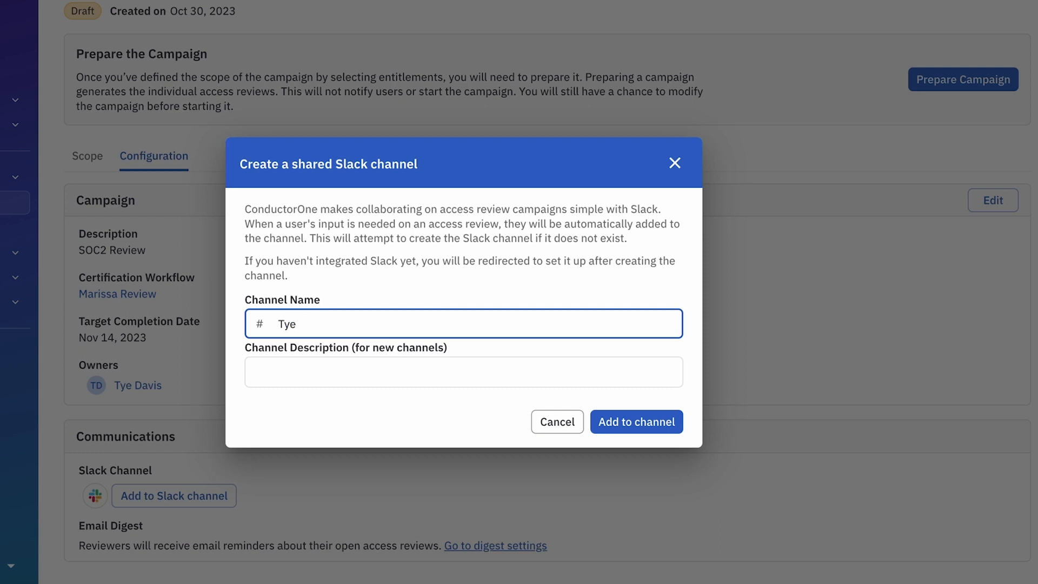
type("-Soc2-Review")
key("Return")
- In the campaign scope, set up a parameter limiting the user status to Active and discard it without saving
left_click(95, 158)
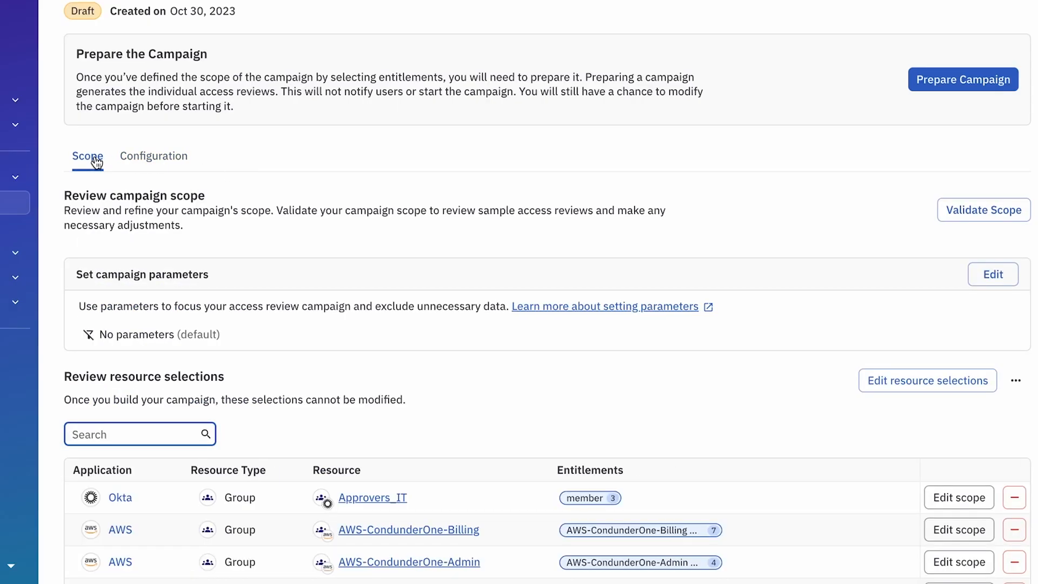
scroll(269, 271, "down", 1)
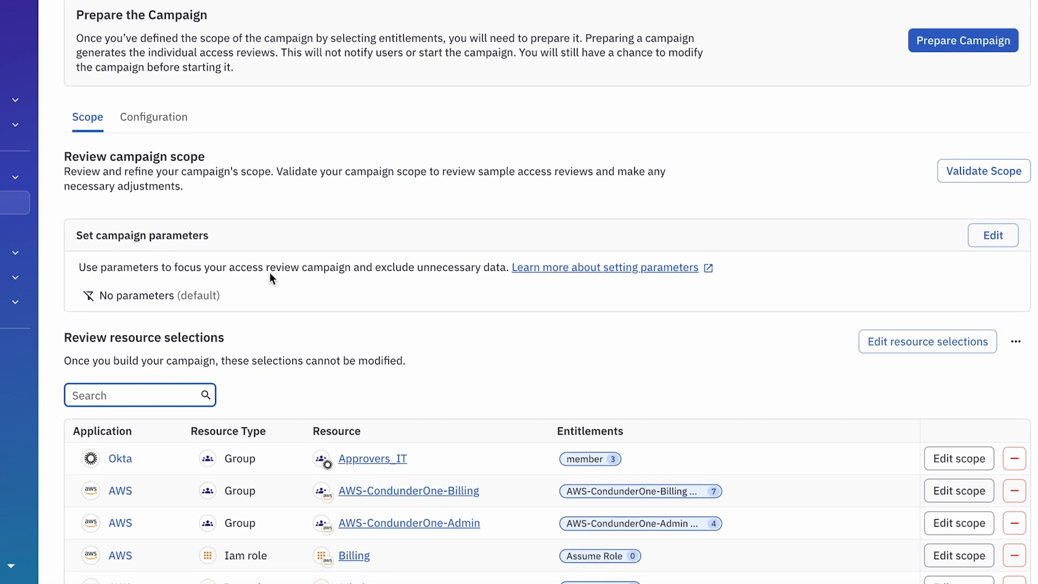
scroll(270, 274, "down", 1)
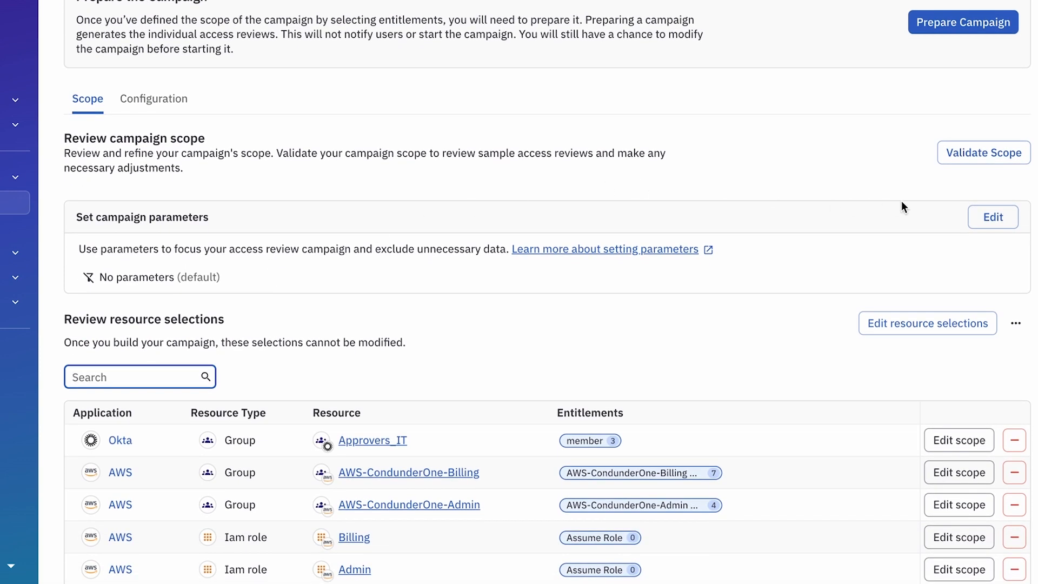
left_click(992, 217)
left_click(158, 284)
left_click(166, 296)
left_click(147, 318)
left_click(282, 293)
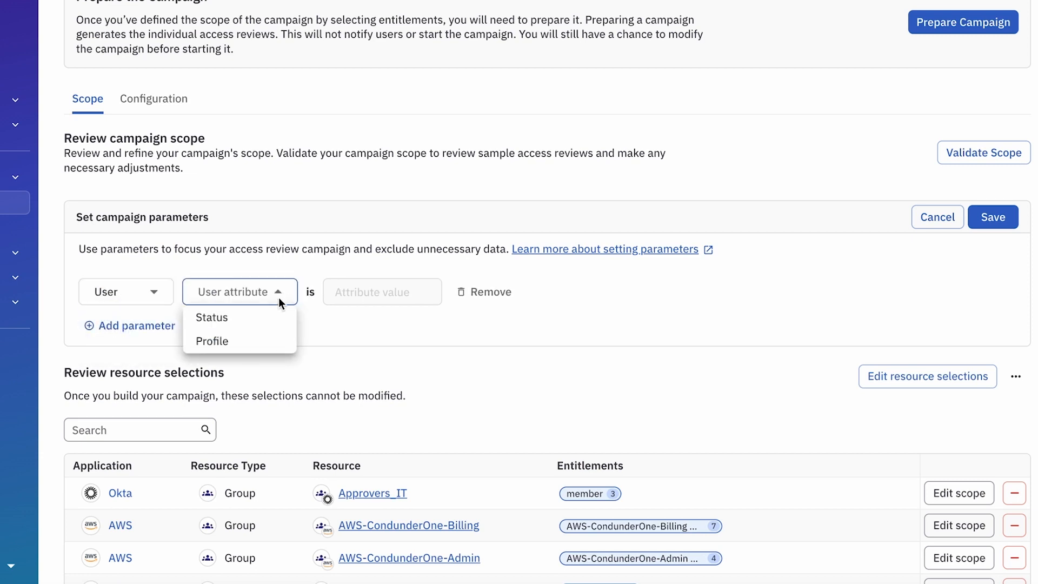
left_click(270, 318)
left_click(432, 292)
left_click(415, 319)
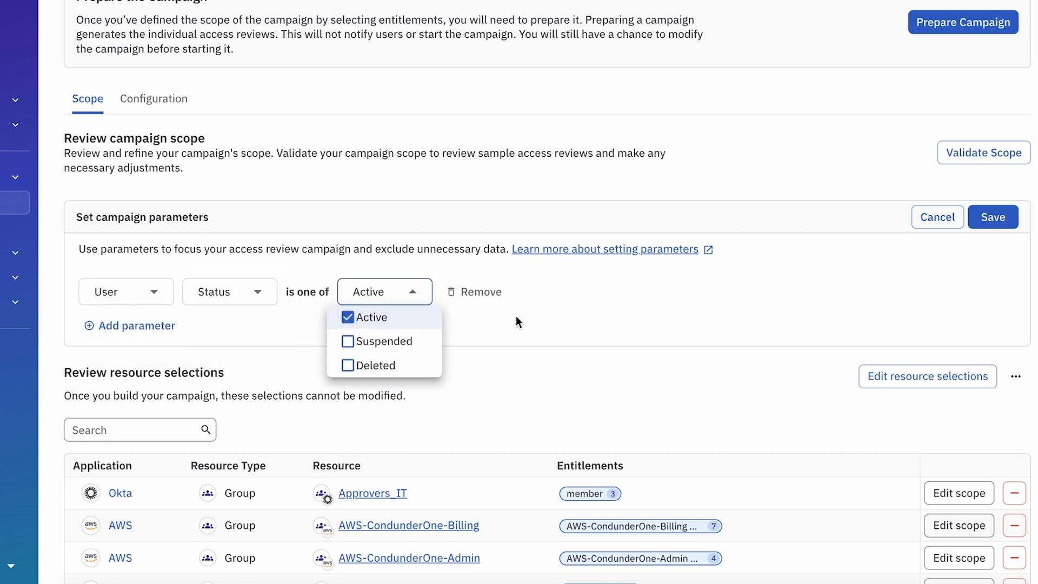
left_click(506, 318)
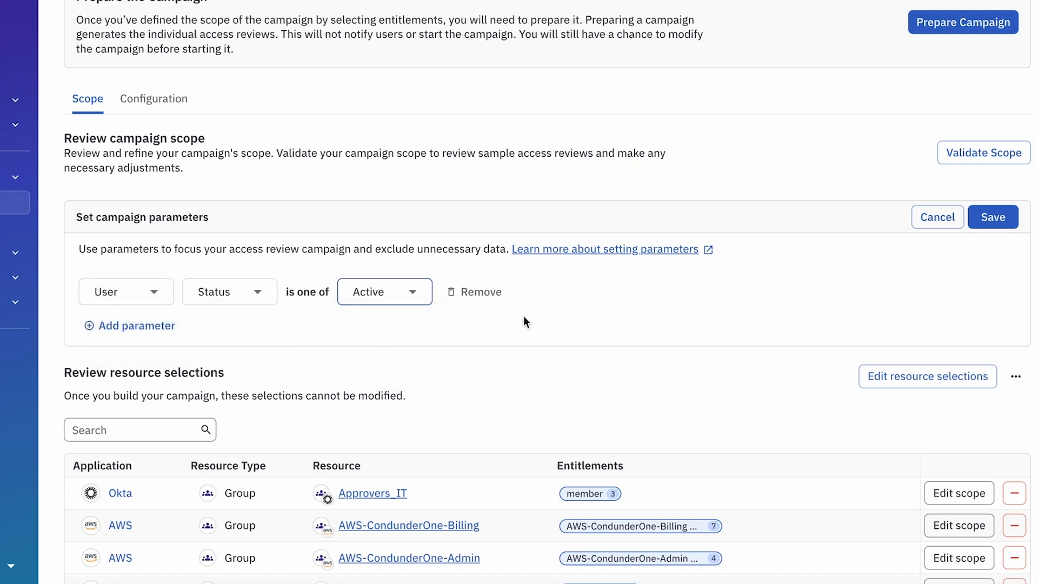
left_click(923, 221)
- Open the campaign's resource selections for editing, look over the resource list, and return to the campaign page
left_click(923, 325)
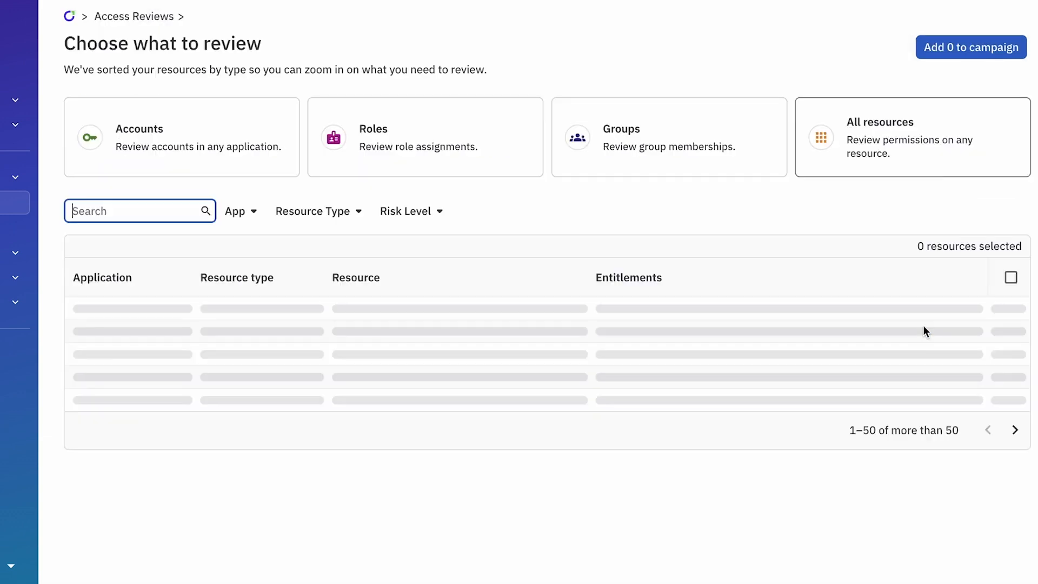
scroll(190, 255, "down", 4)
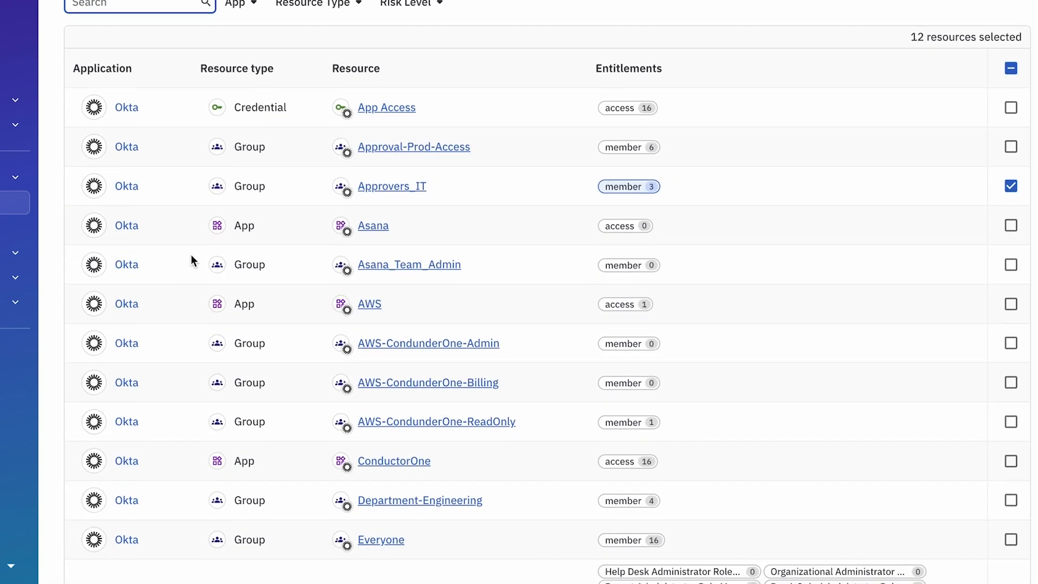
scroll(190, 255, "up", 3)
key("alt+Left")
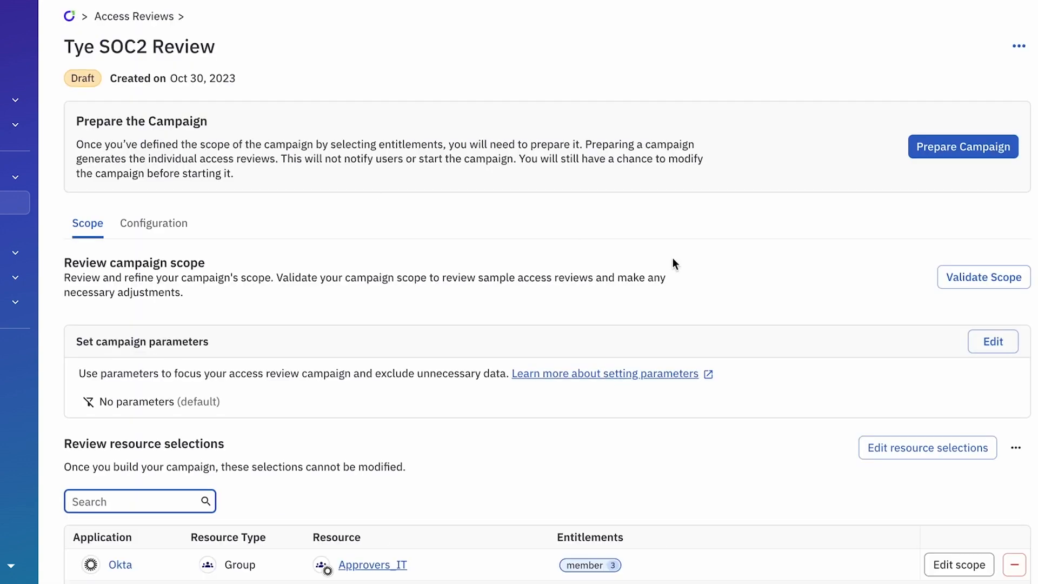
- Check the additional options available for the campaign's resource selections without applying any
scroll(859, 370, "down", 3)
left_click(1015, 264)
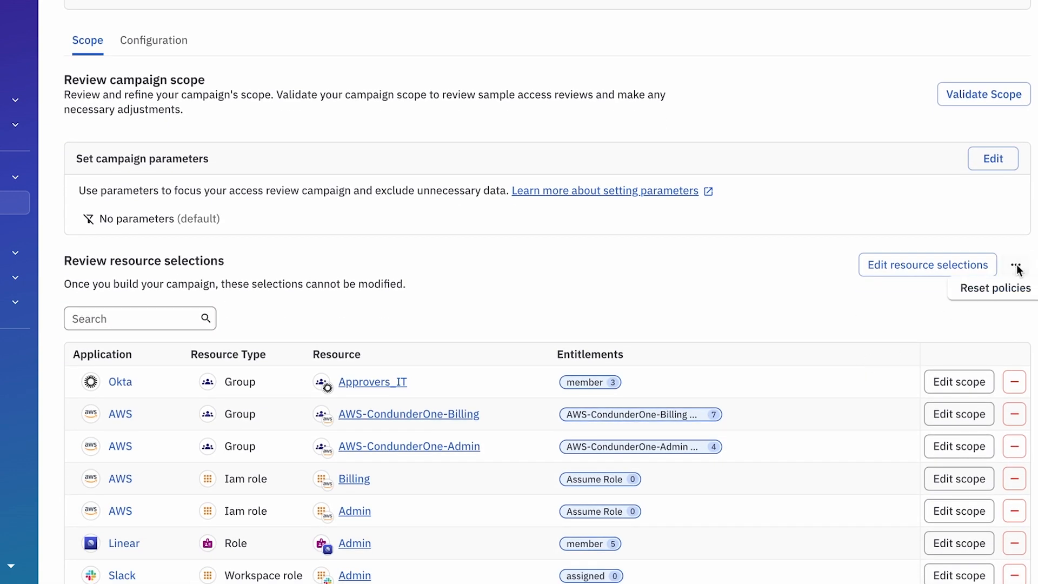
key("Escape")
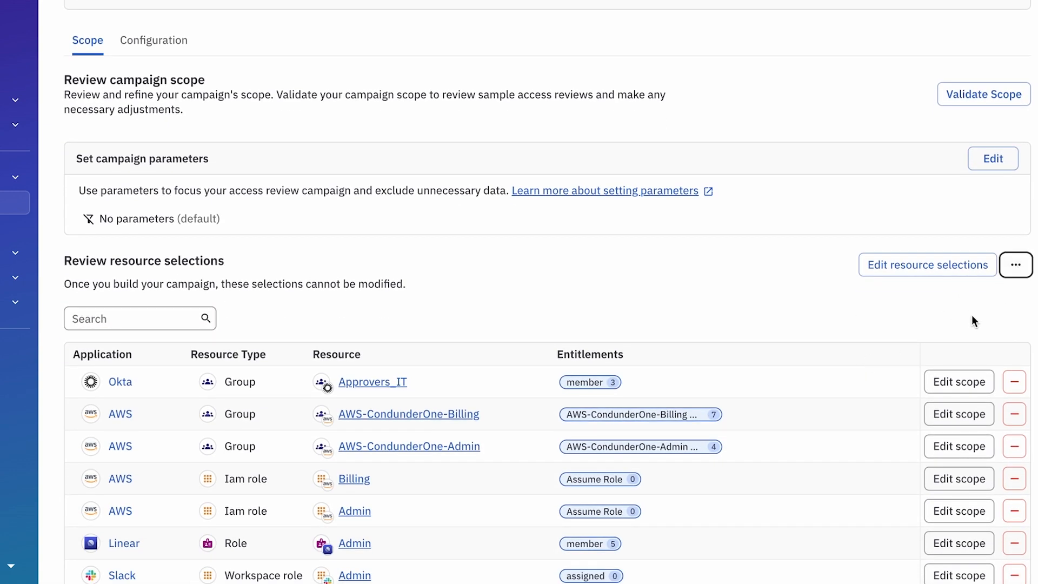
- Look over the campaign's resource selections and check the review scope of Okta's Approvers_IT group without changing it
scroll(874, 315, "down", 2)
scroll(873, 317, "down", 2)
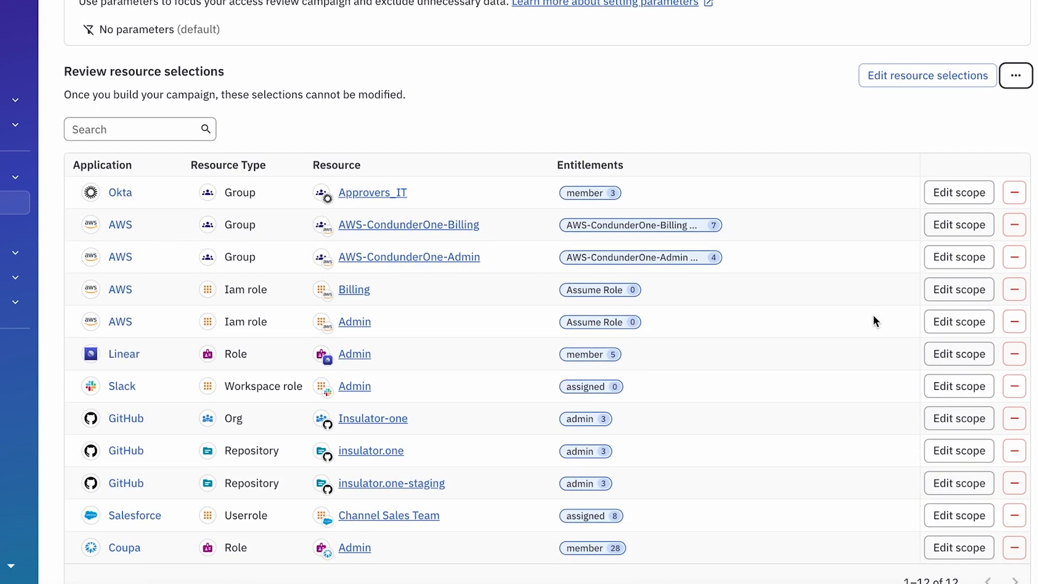
scroll(873, 320, "up", 2)
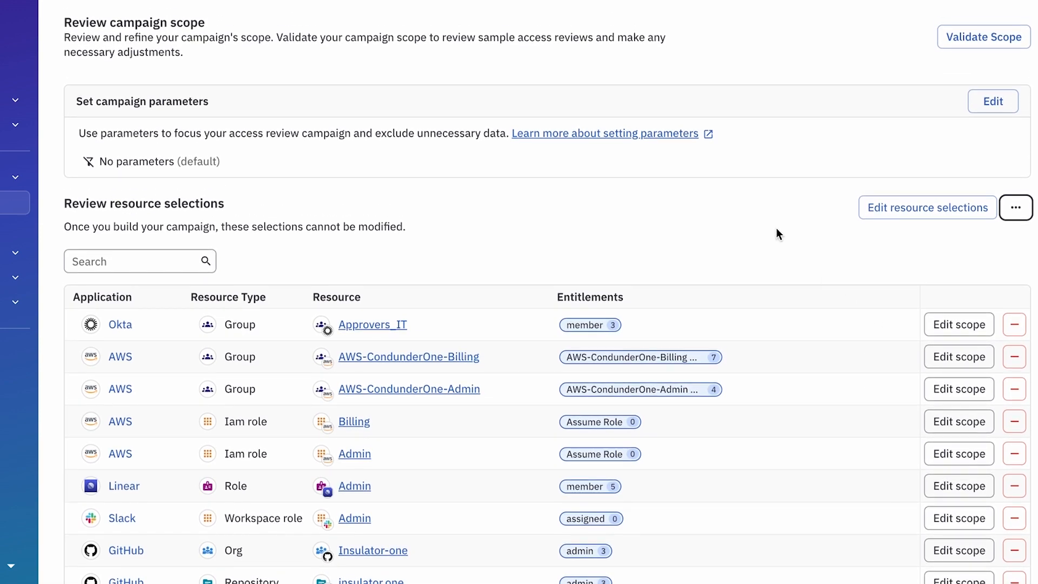
scroll(776, 229, "up", 1)
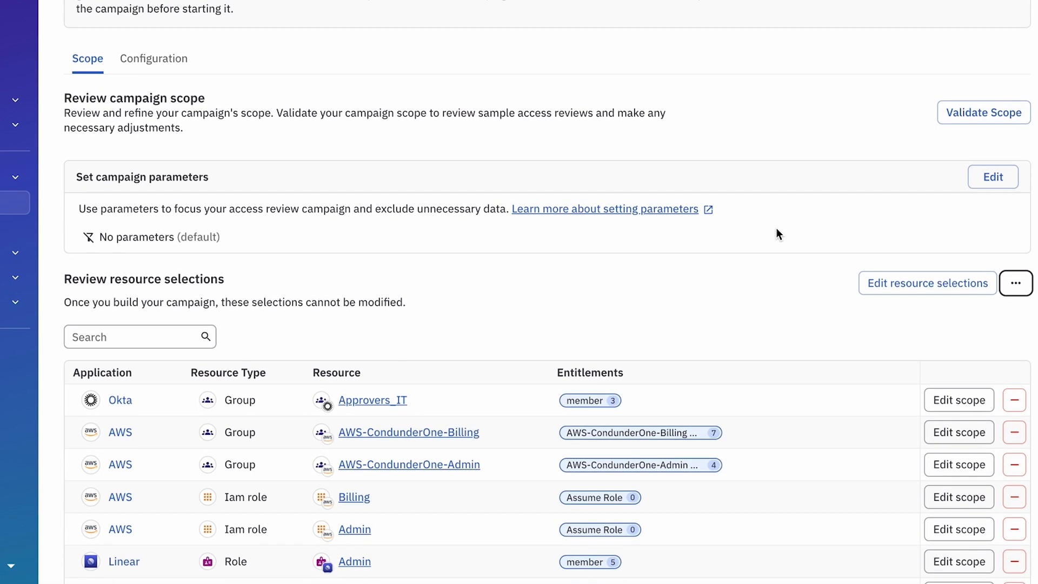
left_click(946, 403)
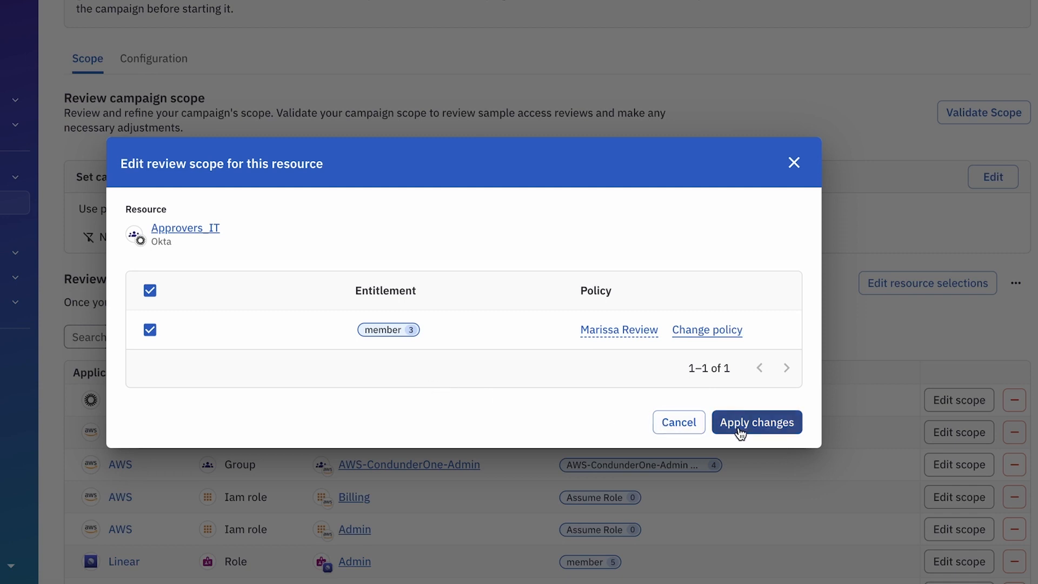
left_click(687, 428)
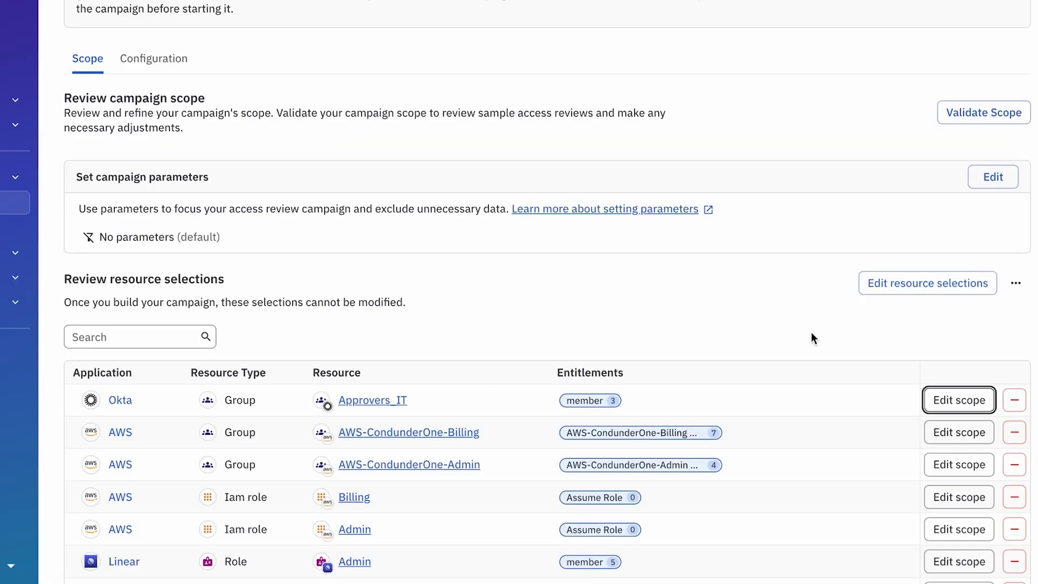
- Validate the campaign scope by examining the sample grants, and return to the campaign page without preparing it
left_click(975, 114)
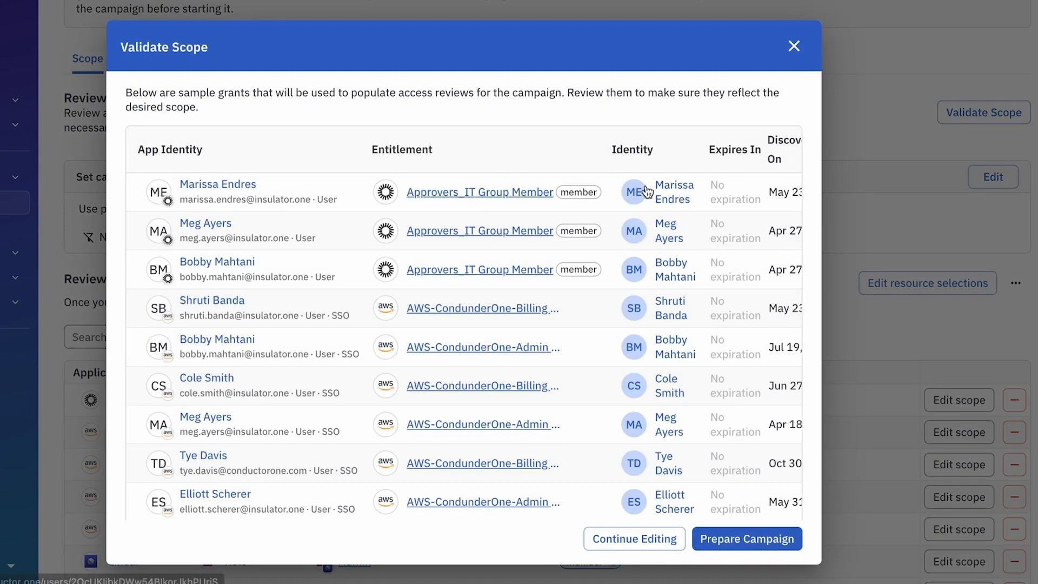
mouse_move(647, 192)
scroll(645, 199, "down", 3)
scroll(647, 202, "down", 1)
scroll(650, 197, "up", 5)
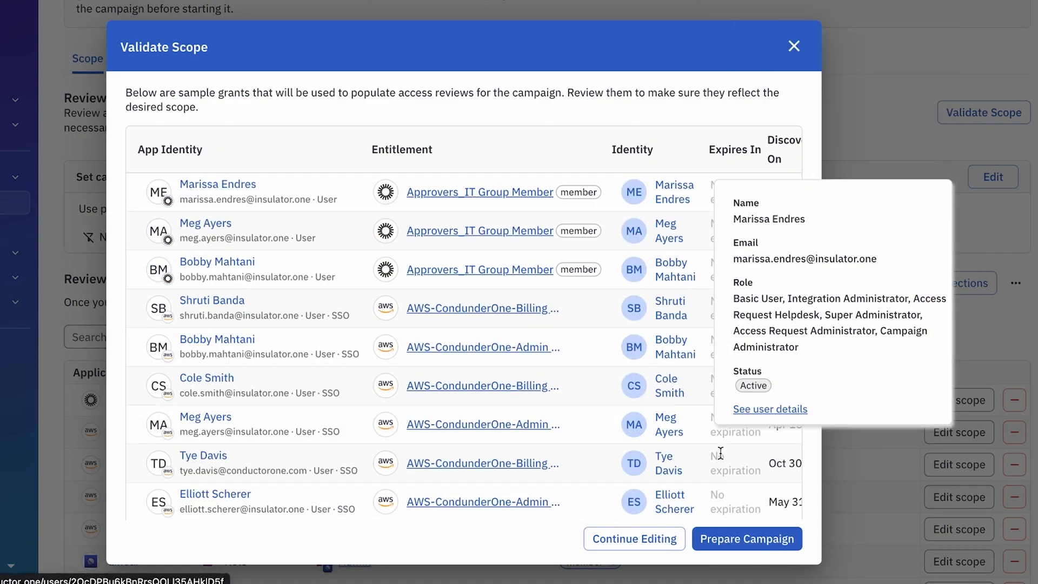
left_click(792, 46)
scroll(906, 78, "up", 3)
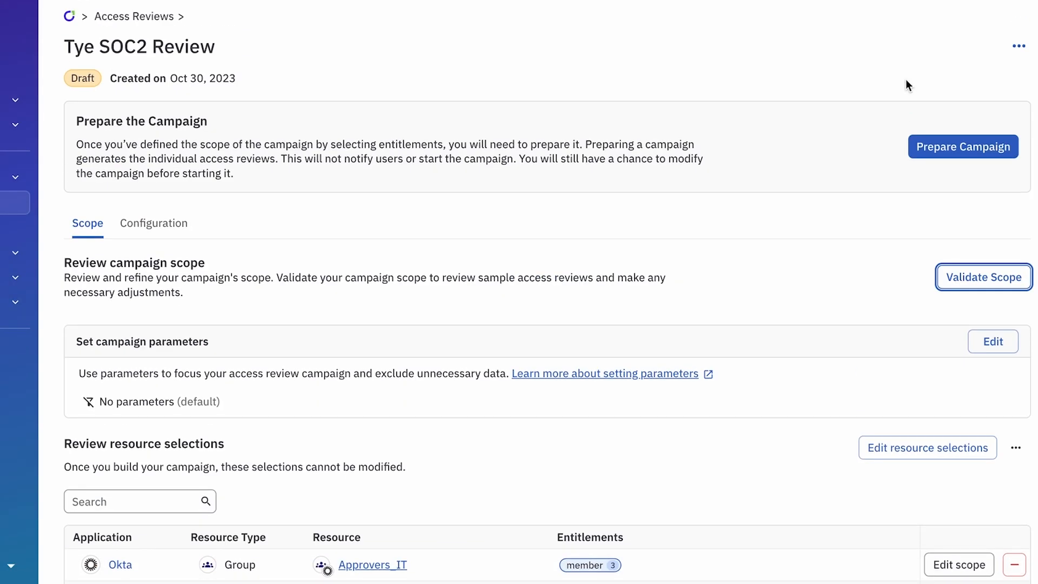
- Prepare the SOC2 campaign, confirming that all entitlements are set up, and look over the generated access reviews
left_click(943, 146)
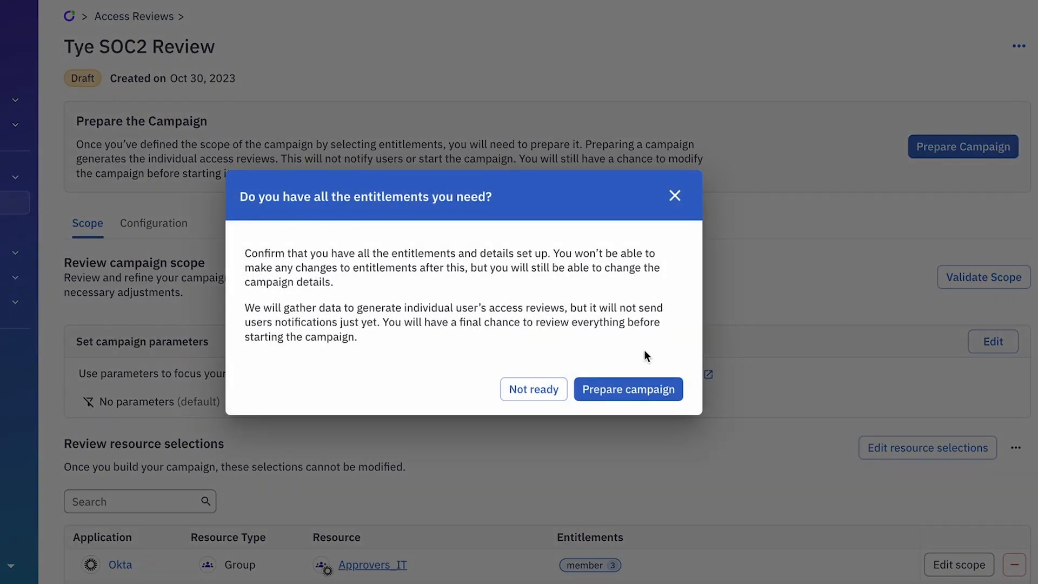
left_click(635, 387)
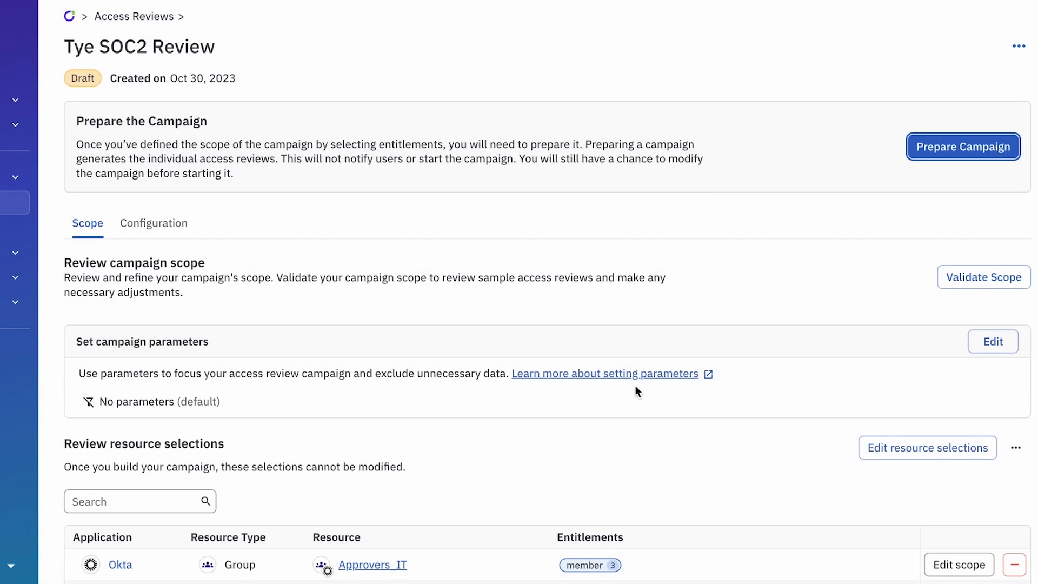
scroll(636, 390, "down", 5)
scroll(635, 389, "up", 4)
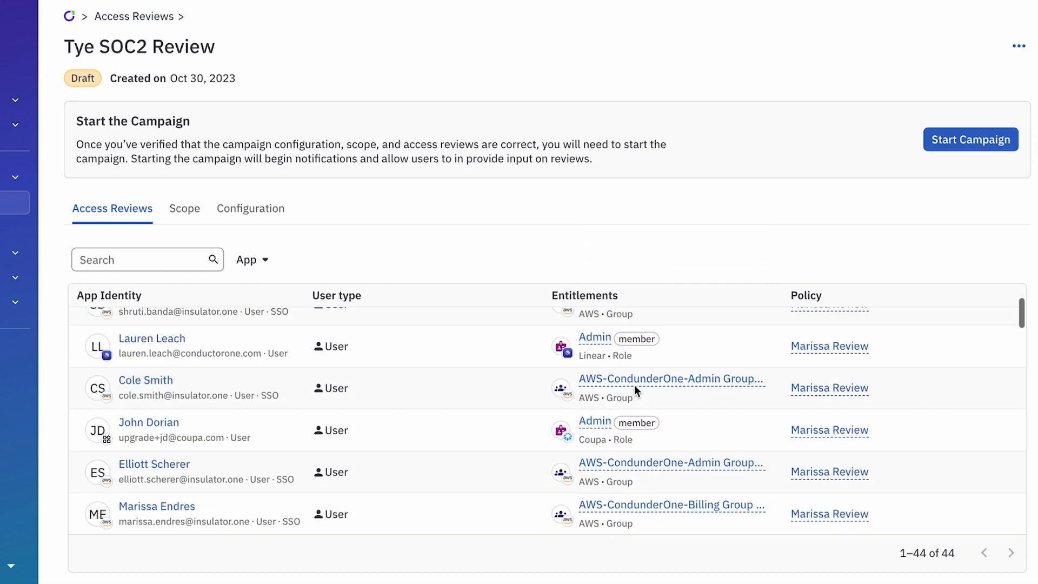
scroll(635, 389, "up", 2)
- Check the prepared campaign's scope and configuration, and start the campaign with kick-off notifications sent out
left_click(181, 211)
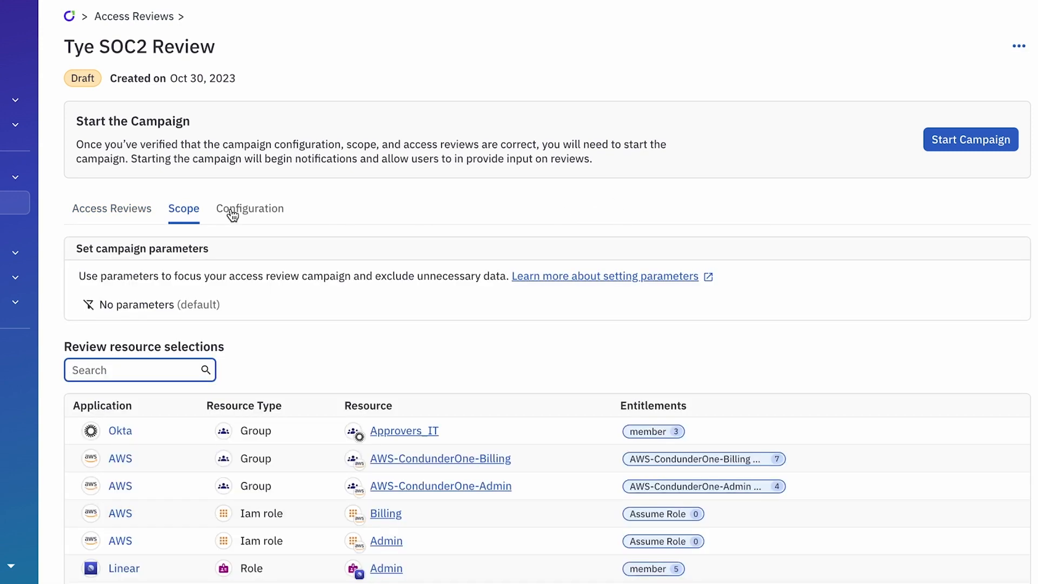
left_click(233, 214)
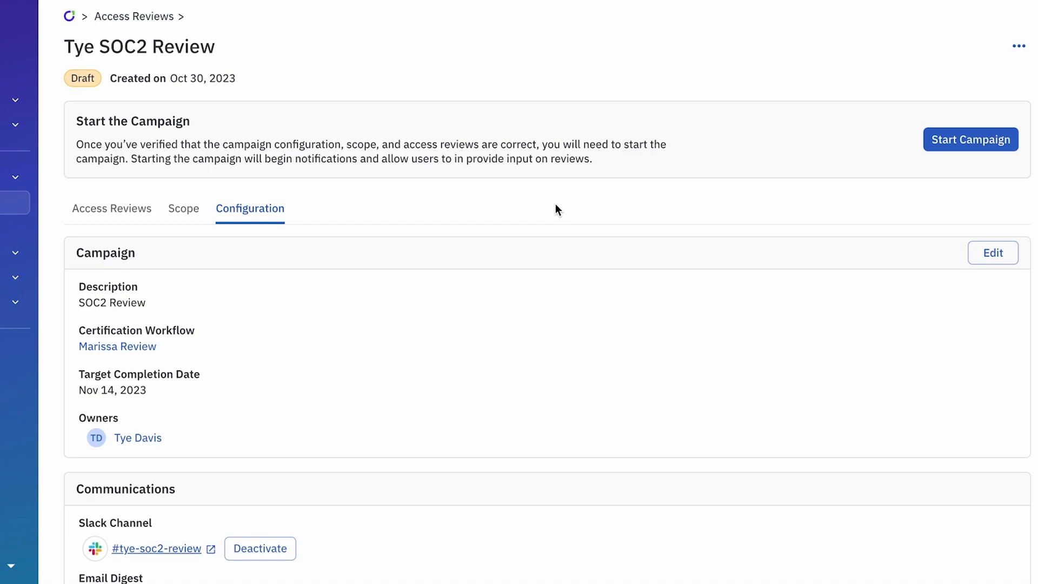
left_click(946, 145)
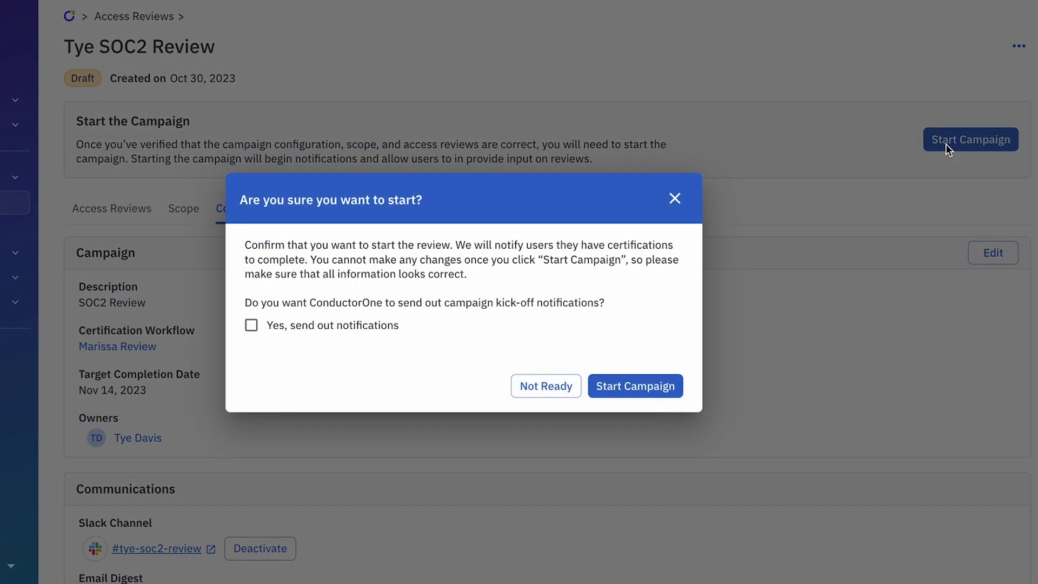
left_click(381, 330)
left_click(654, 396)
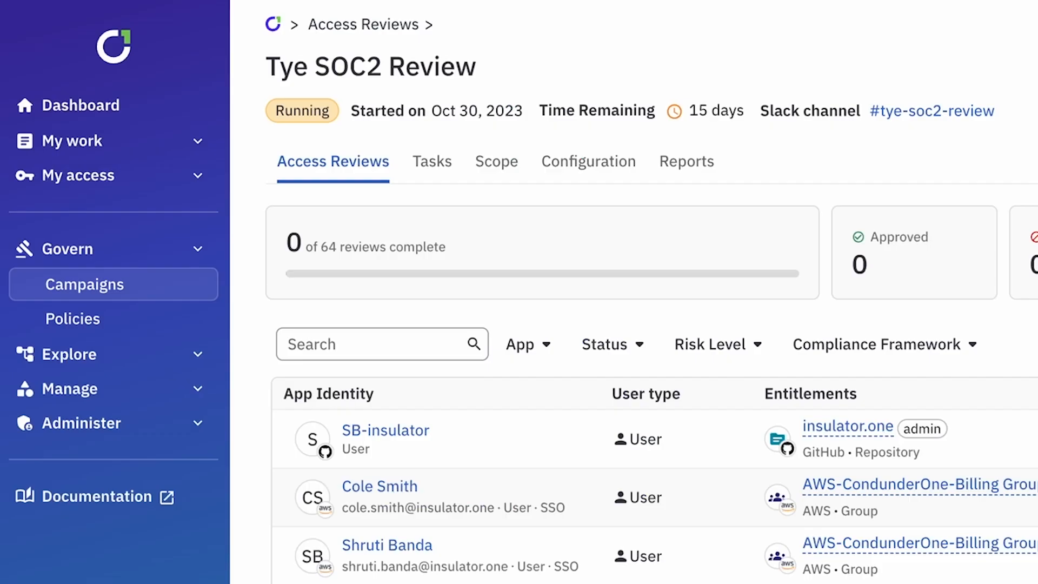
- Open the list of access reviews assigned to your own account
left_click(201, 180)
left_click(198, 144)
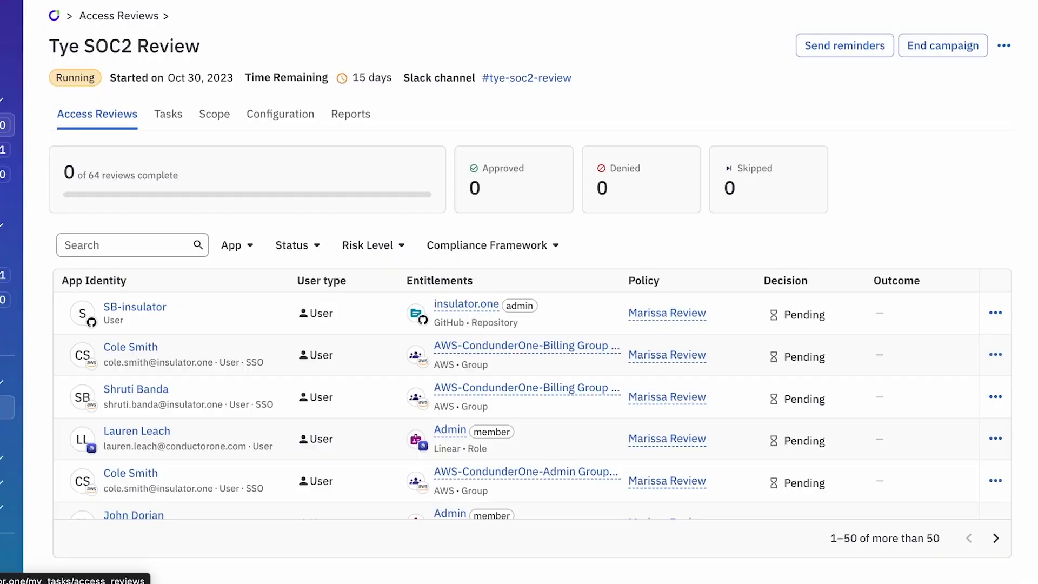
left_click(109, 176)
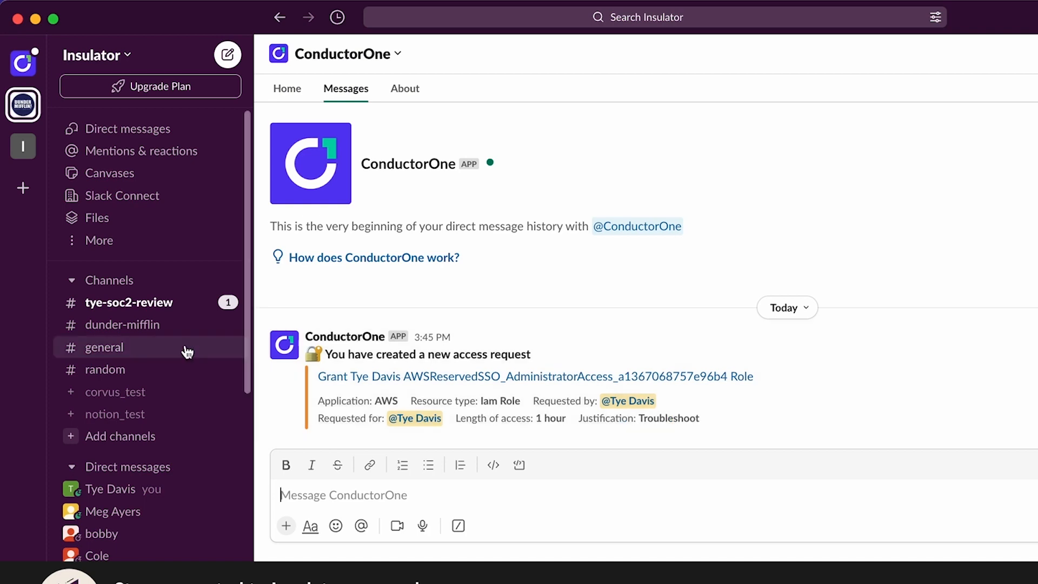
- In Slack, view the SOC2 review channel's campaign status and open the SOC2 review from the ConductorOne app's home
left_click(115, 307)
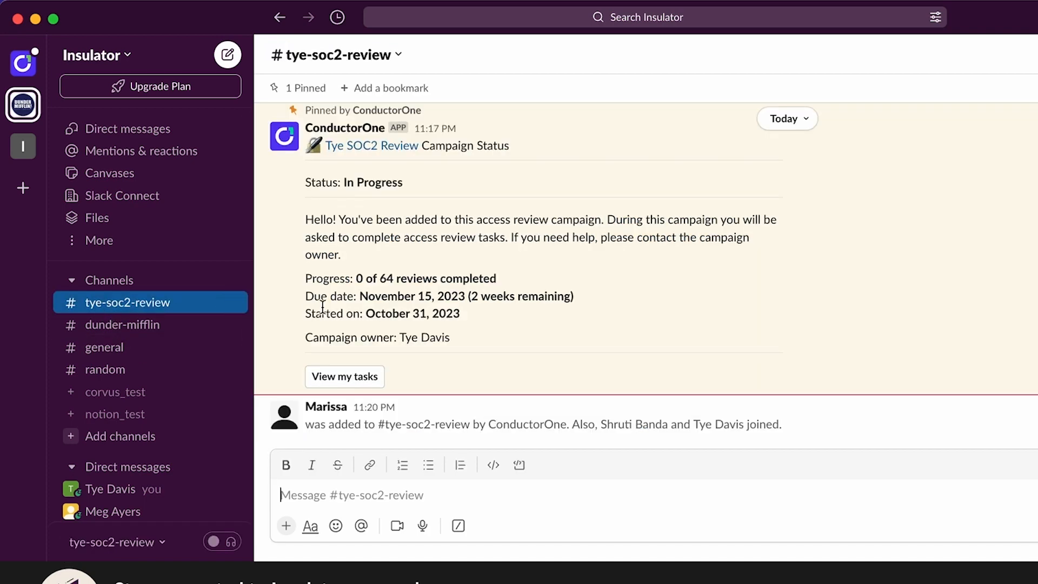
scroll(126, 336, "down", 5)
left_click(132, 452)
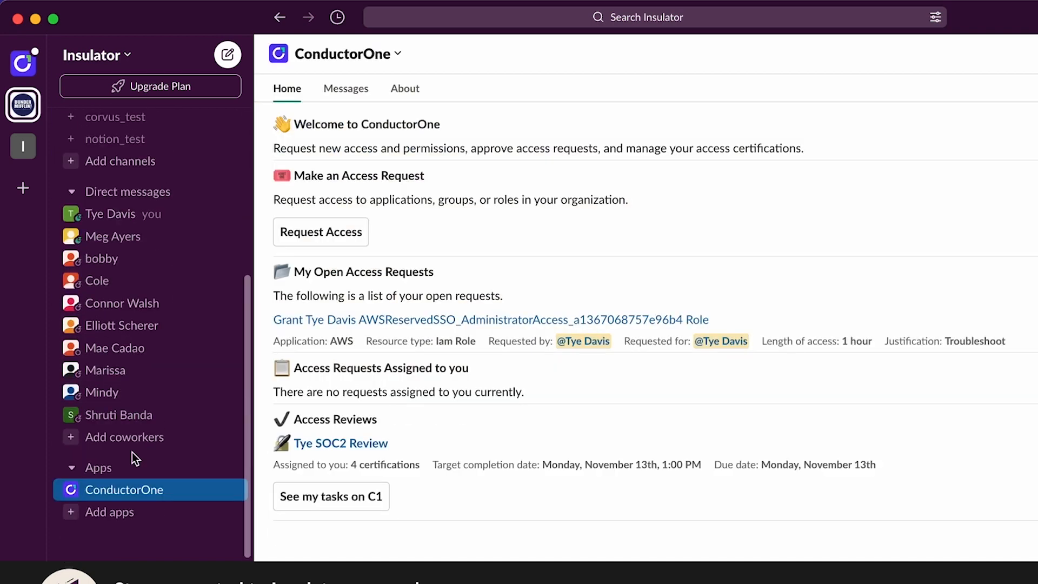
left_click(344, 444)
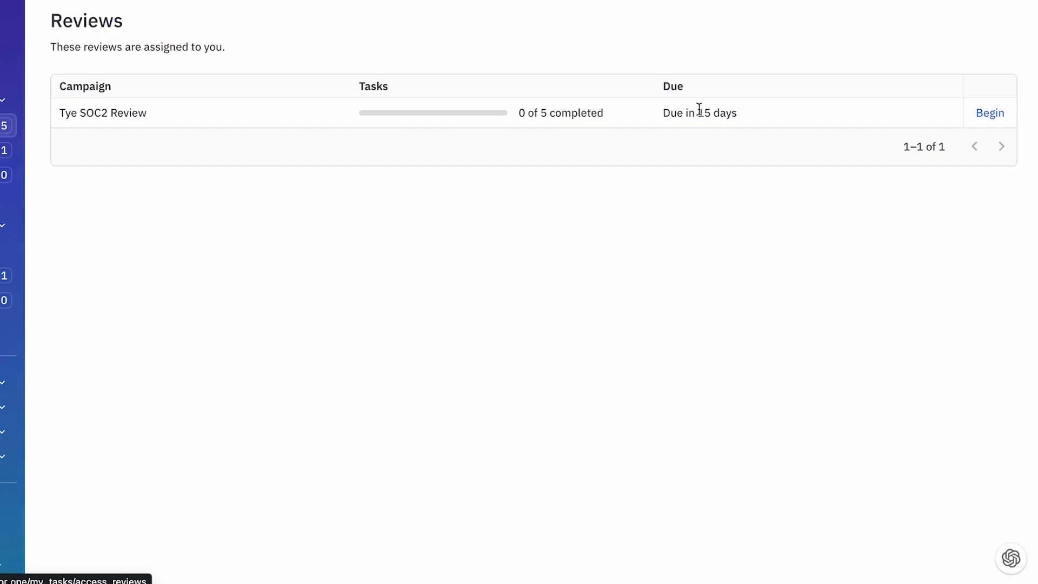
- Begin the assigned SOC2 review and compare its tasks by application, by user, and in the unstructured view
left_click(978, 114)
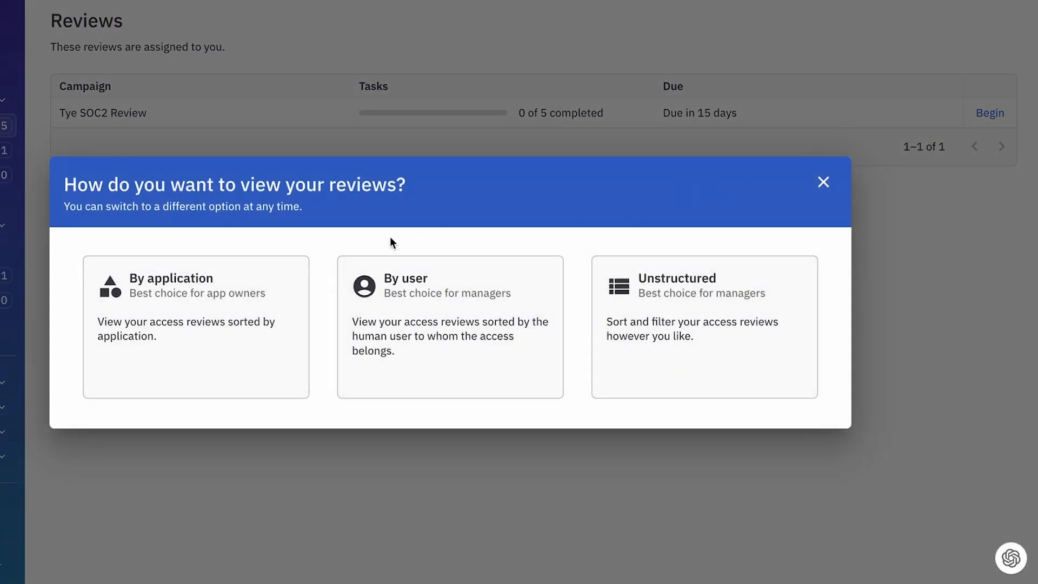
left_click(279, 312)
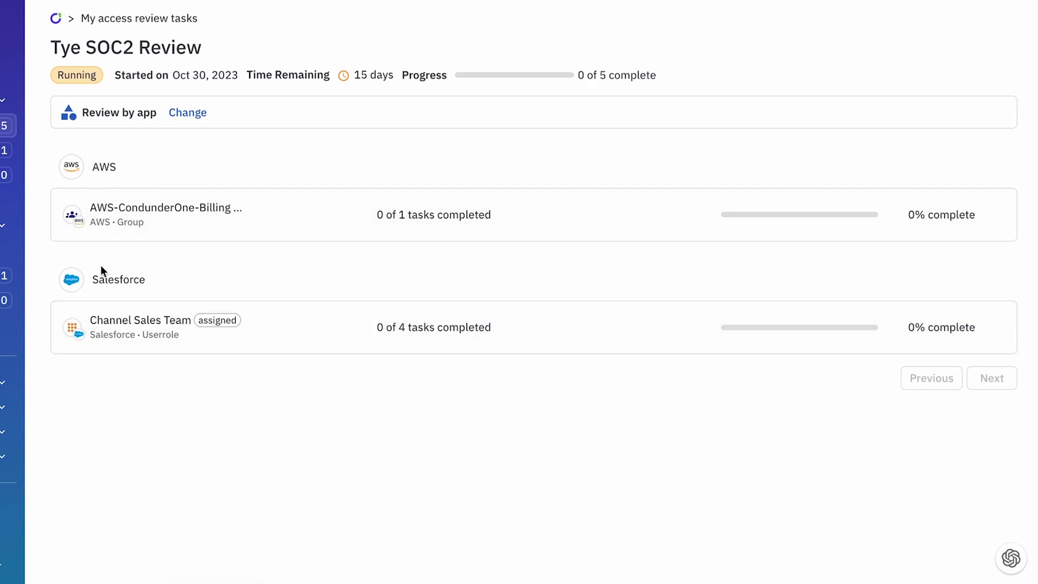
left_click(202, 115)
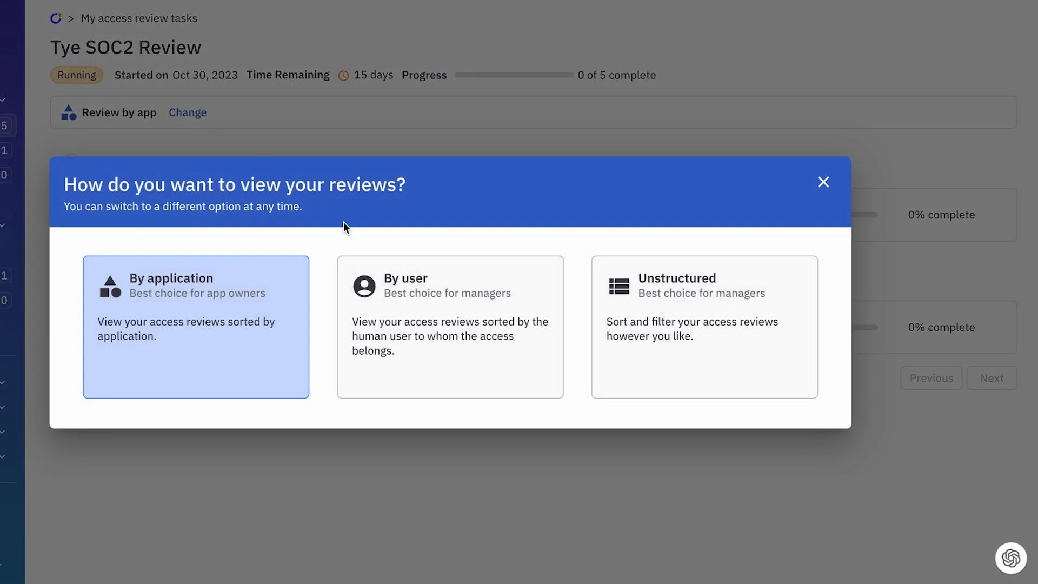
left_click(427, 290)
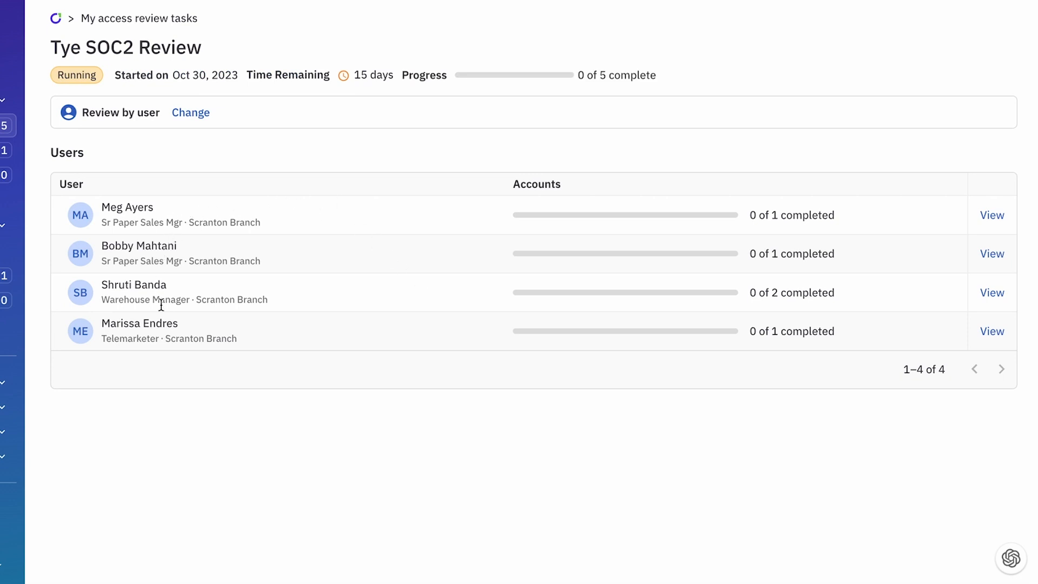
left_click(193, 113)
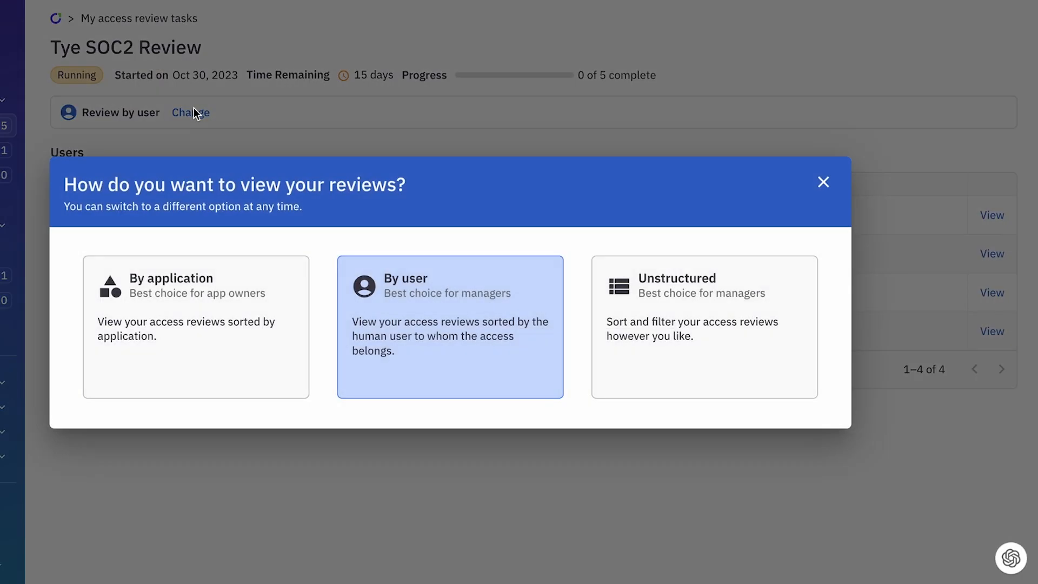
left_click(709, 282)
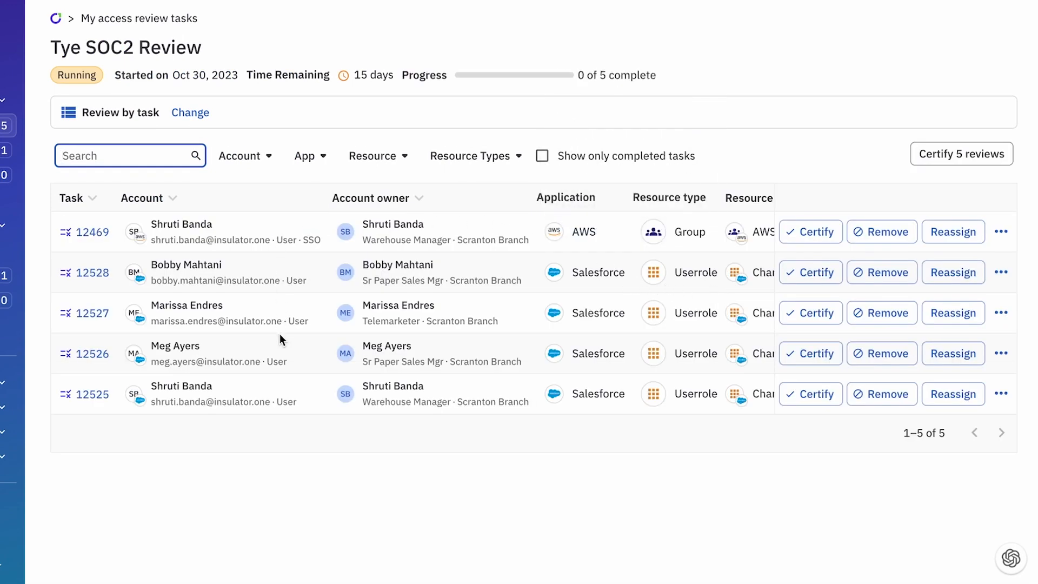
- In the By user view, open the Warehouse Manager's review and show the AWS permissions with the Salesforce account collapsed
left_click(189, 114)
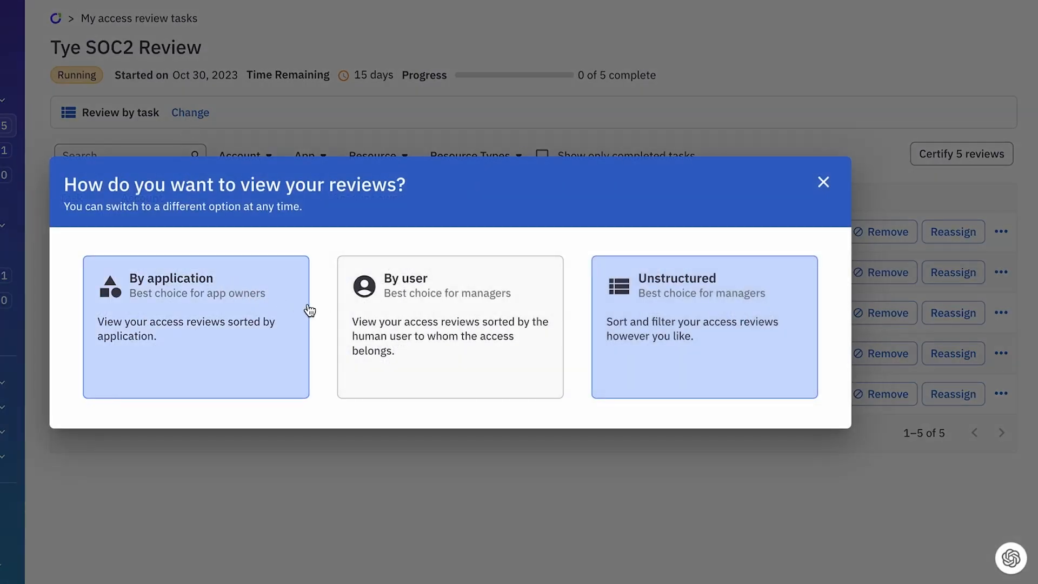
left_click(356, 298)
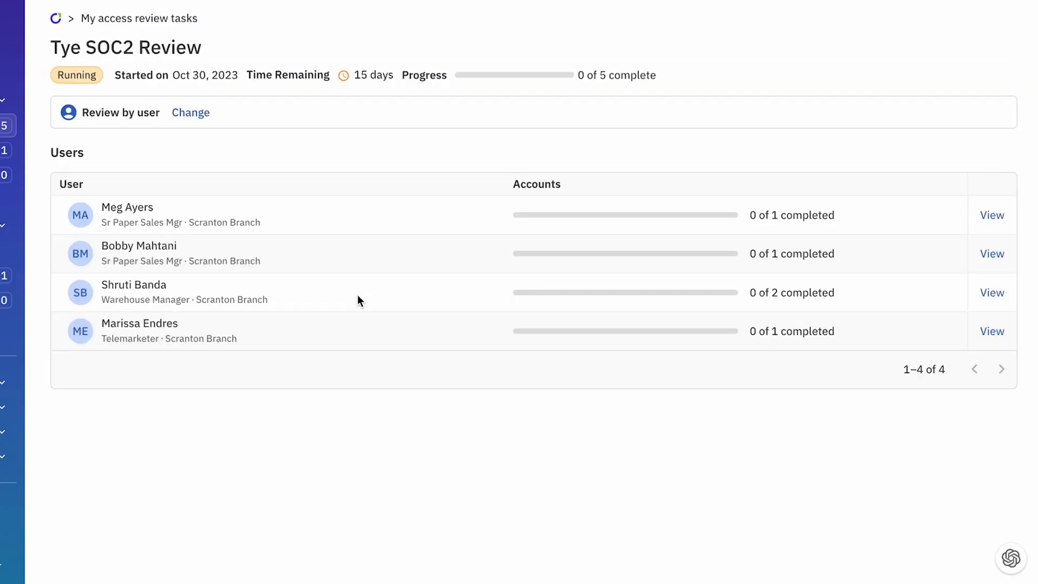
left_click(985, 294)
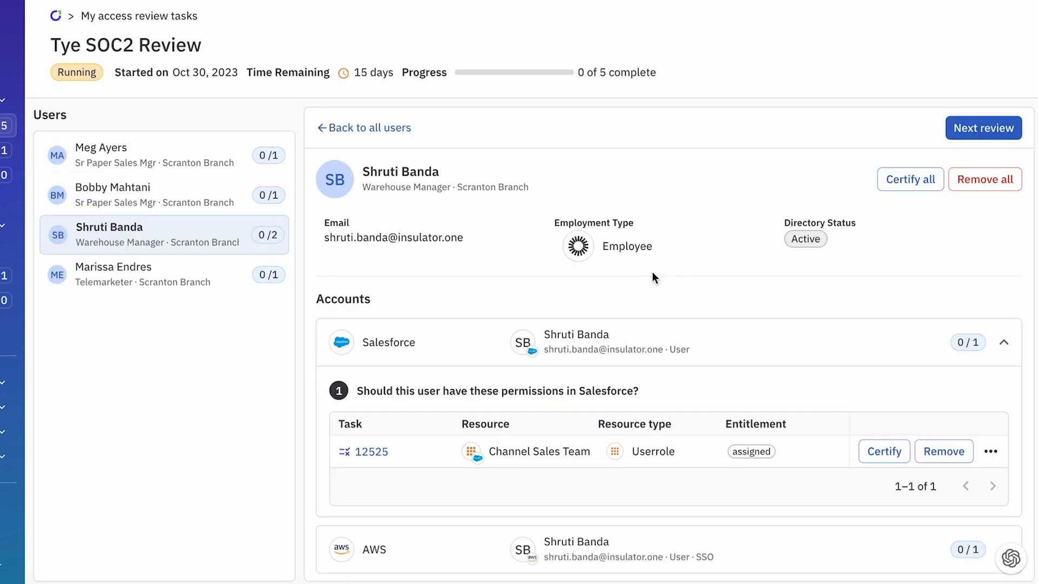
left_click(1004, 342)
left_click(1002, 402)
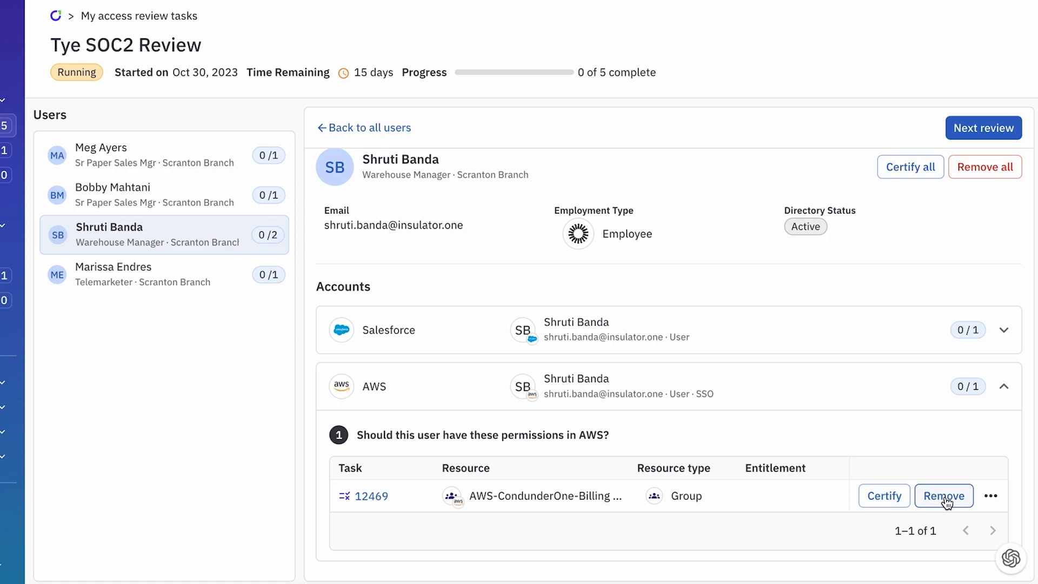
- Open the AWS-CondunderOne-Billing review task and examine its summary, context and analysis, task details, review plan and comments
left_click(369, 499)
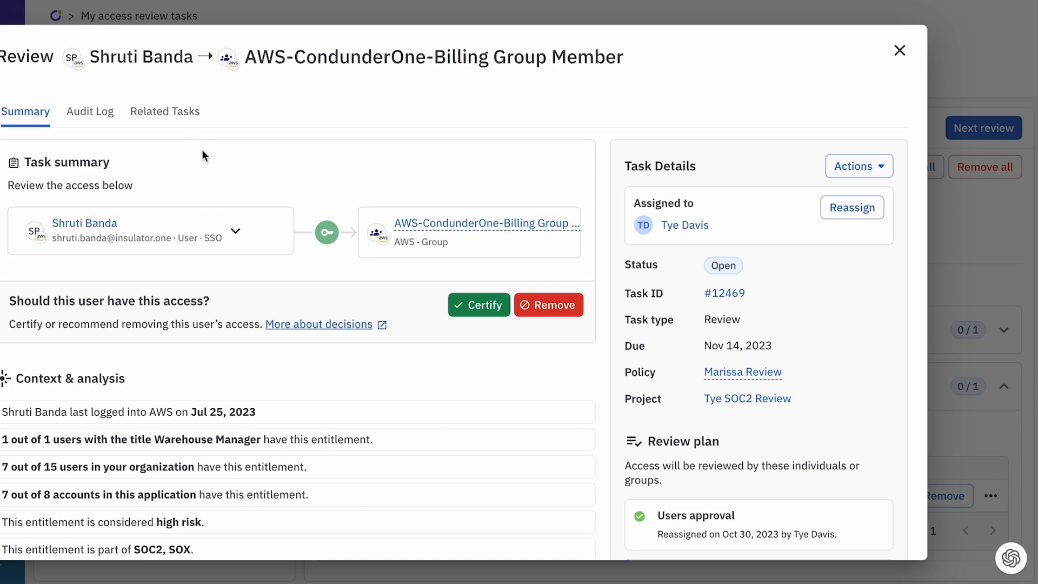
scroll(203, 152, "down", 1)
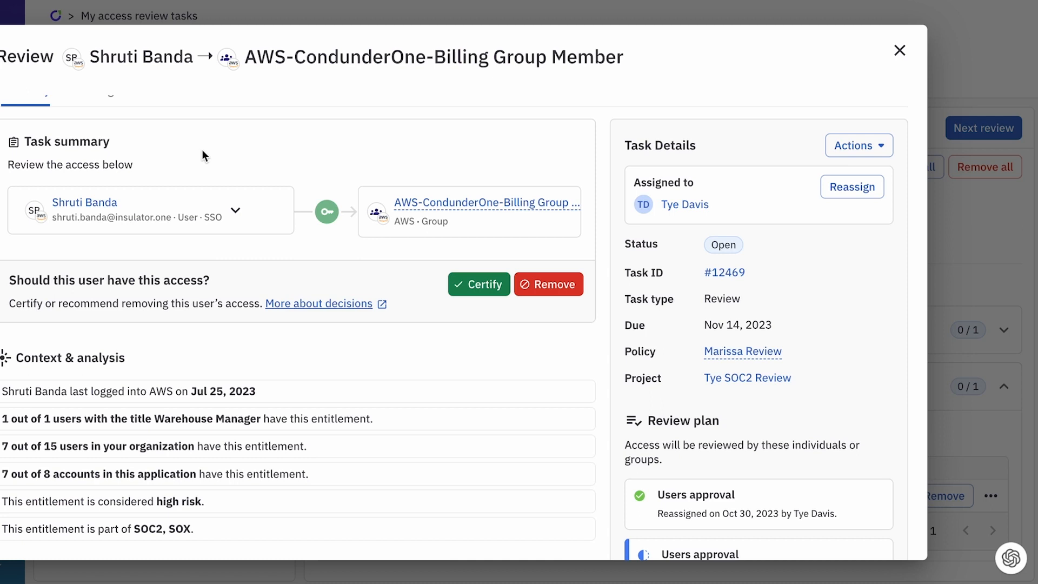
scroll(202, 149, "up", 1)
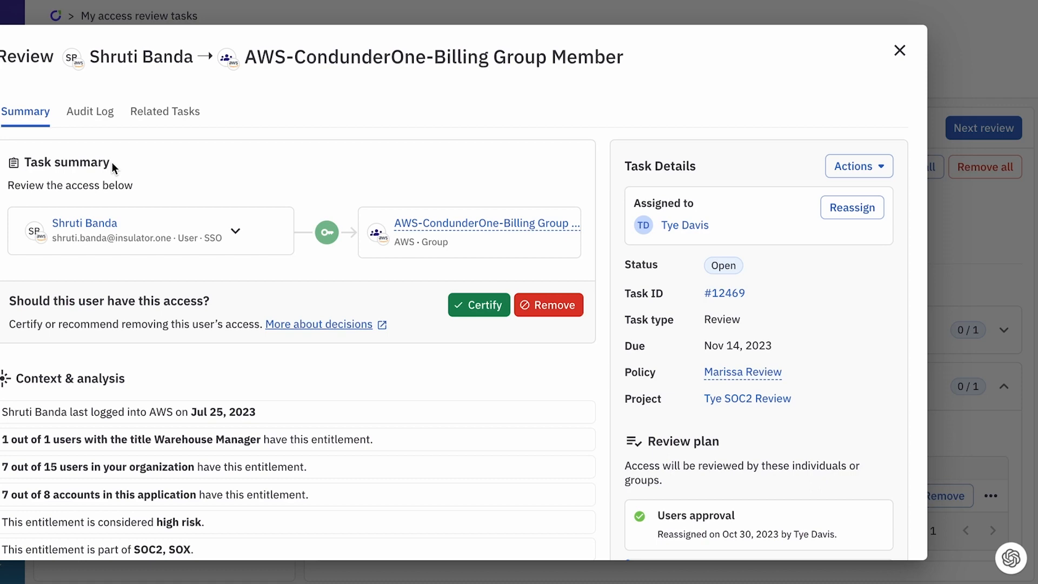
scroll(111, 162, "down", 4)
scroll(111, 162, "down", 1)
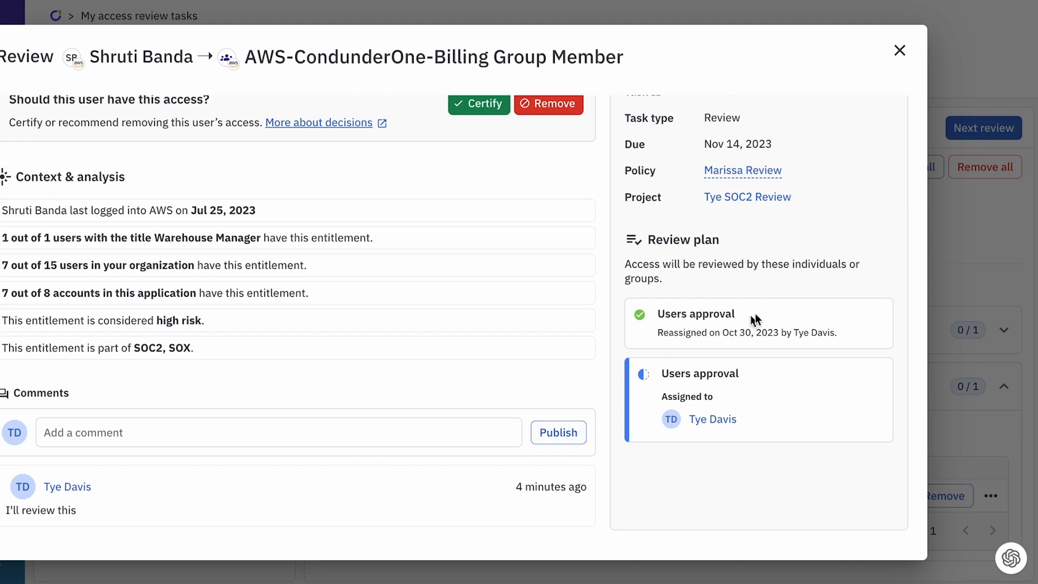
scroll(800, 297, "up", 2)
scroll(801, 296, "up", 3)
scroll(801, 296, "down", 1)
scroll(801, 299, "down", 2)
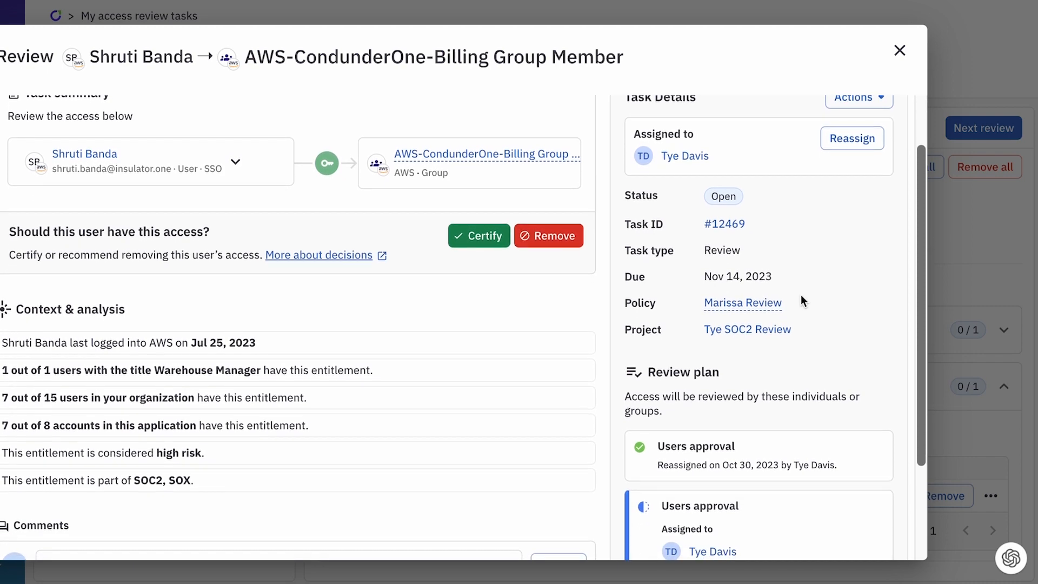
- Examine the billing task's details and review plan, and look at its reassignment form without choosing an assignee
scroll(801, 298, "down", 2)
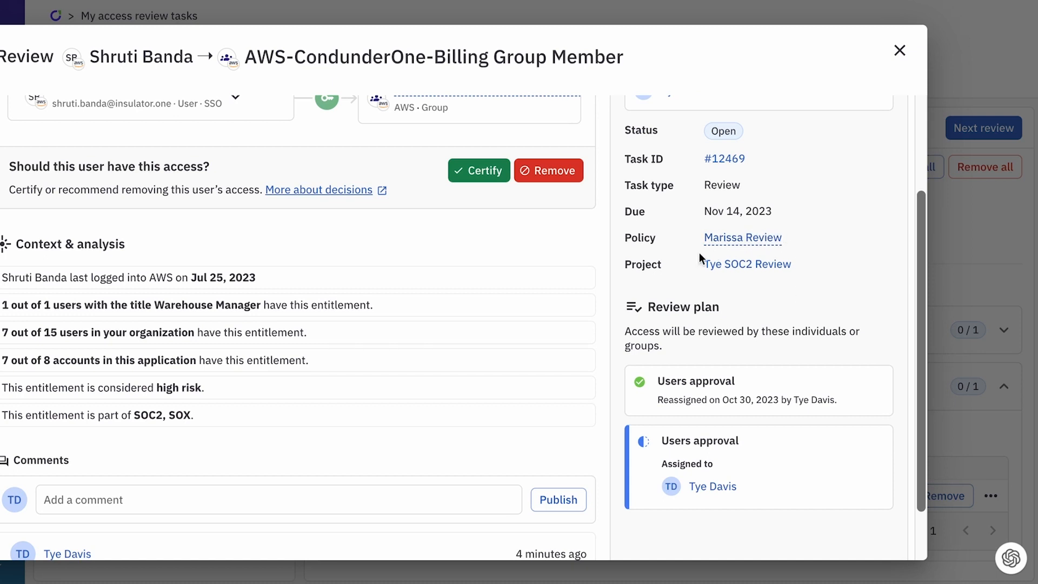
scroll(789, 226, "up", 3)
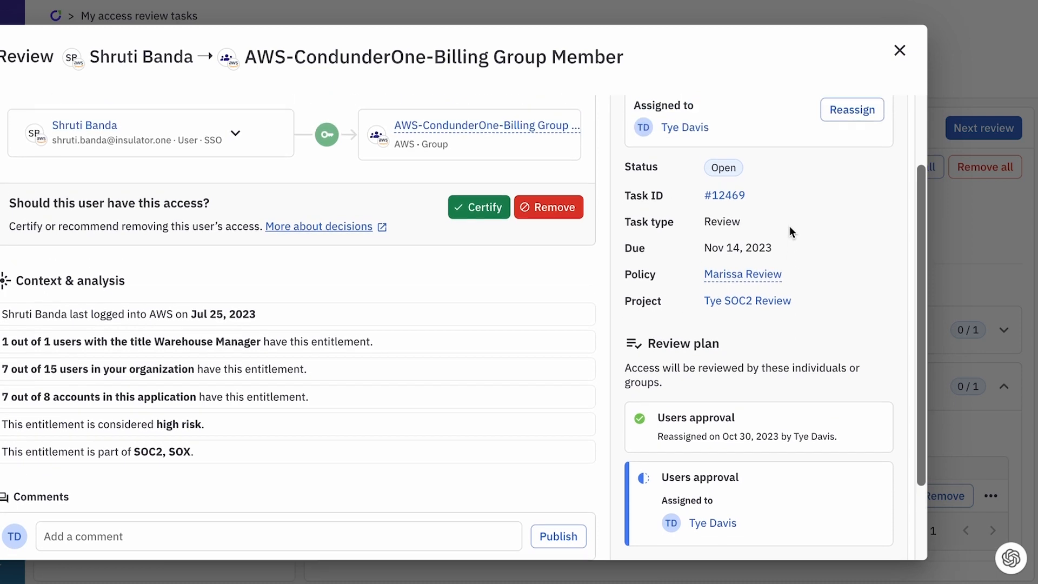
left_click(839, 176)
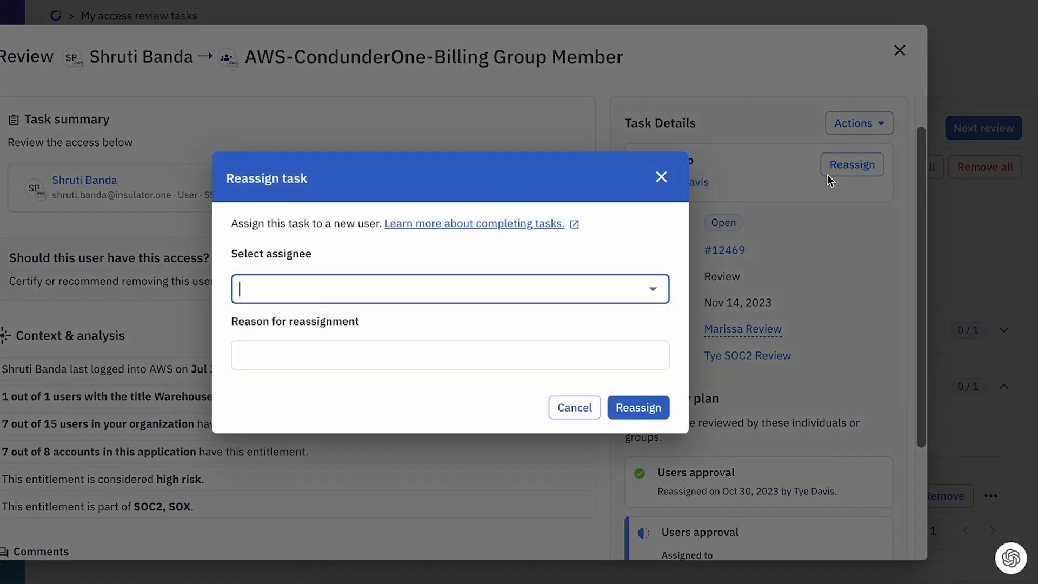
left_click(653, 289)
left_click(660, 176)
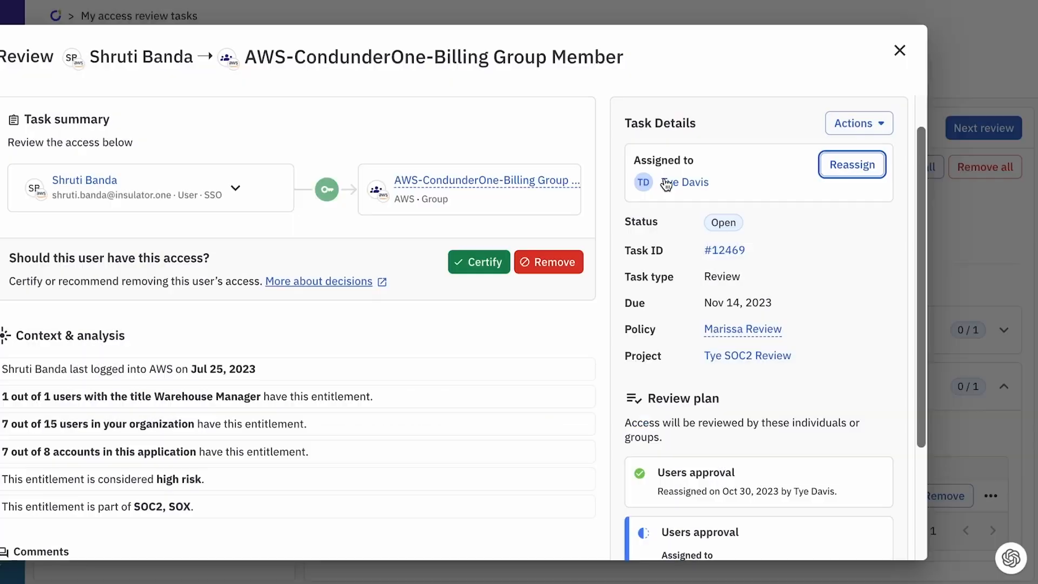
- Certify the Warehouse Manager's AWS-CondunderOne-Billing group membership and close the task
scroll(793, 258, "down", 1)
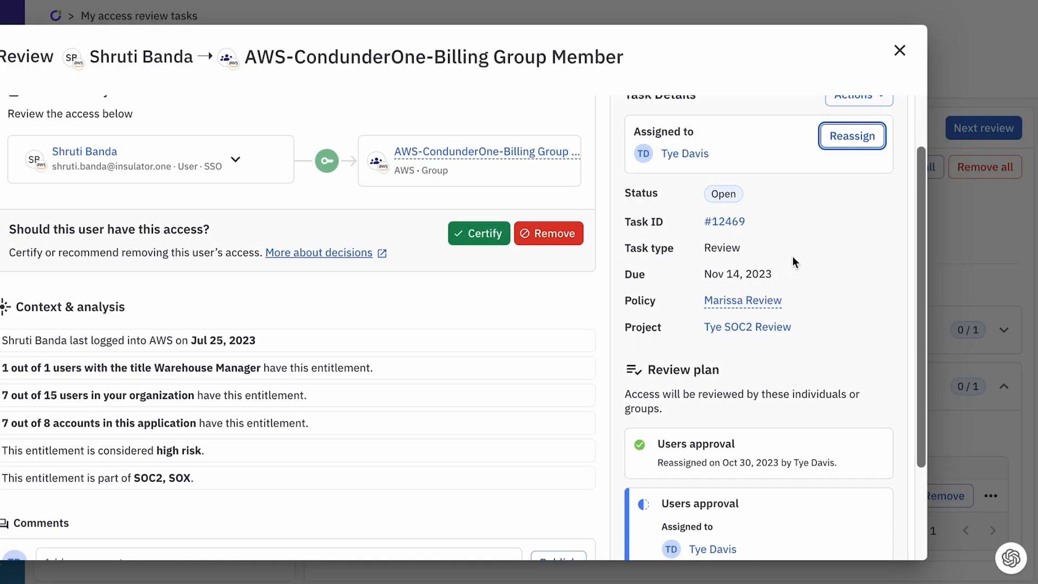
left_click(478, 235)
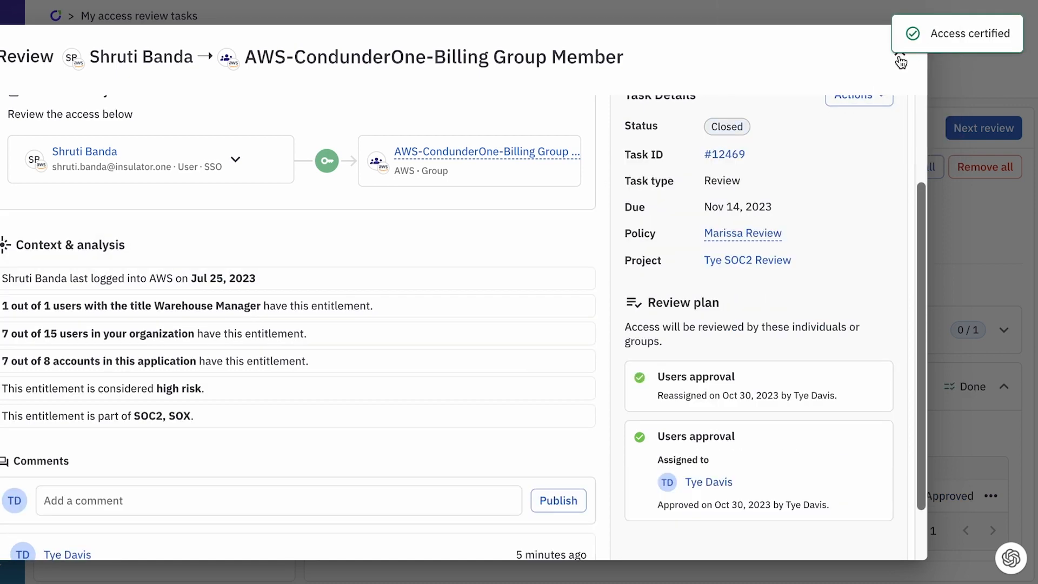
left_click(900, 60)
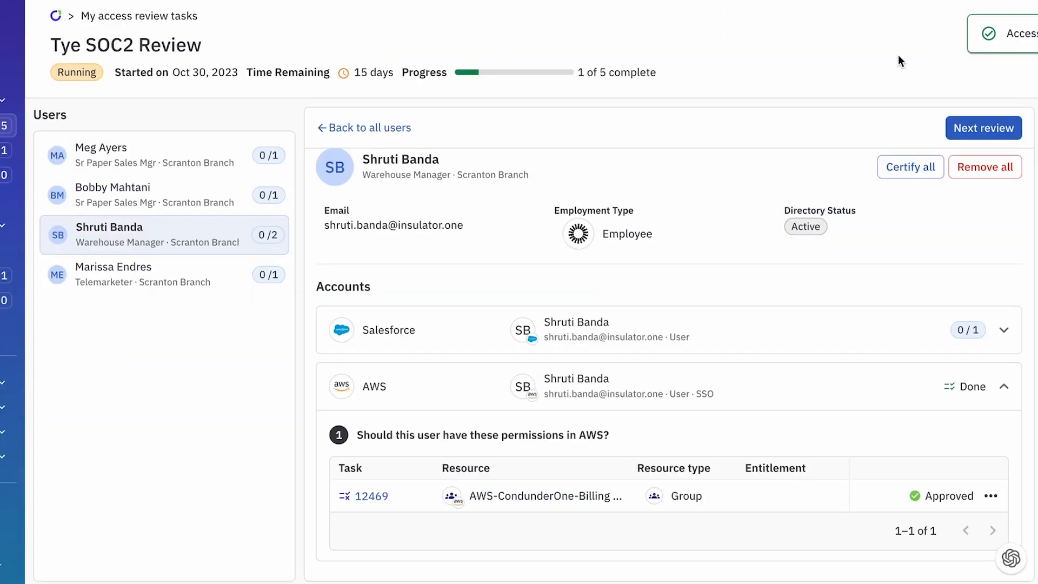
- Expand the Warehouse Manager's Salesforce account and mark the Channel Sales Team permission for removal
left_click(1006, 332)
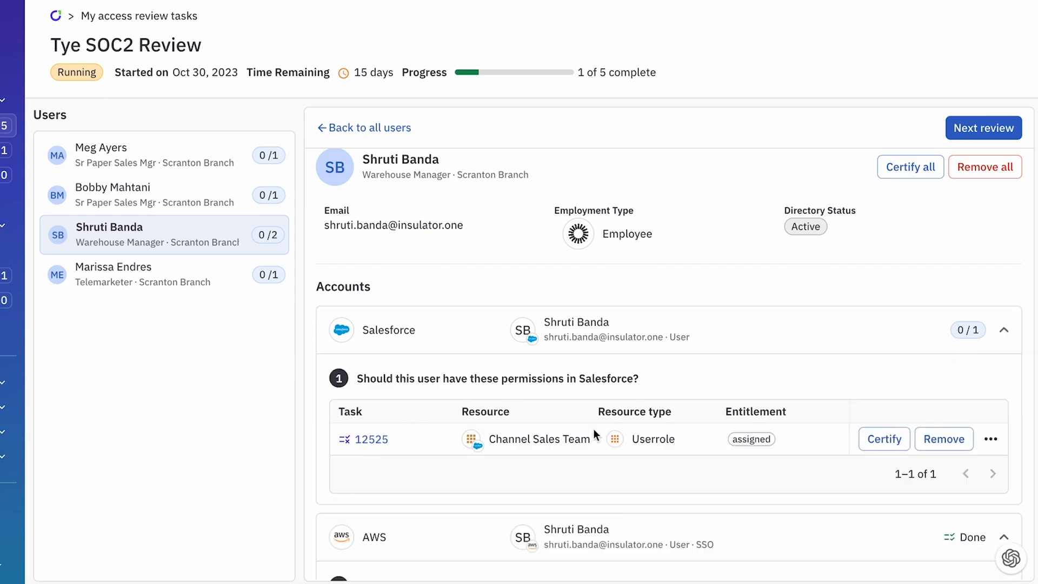
left_click(935, 440)
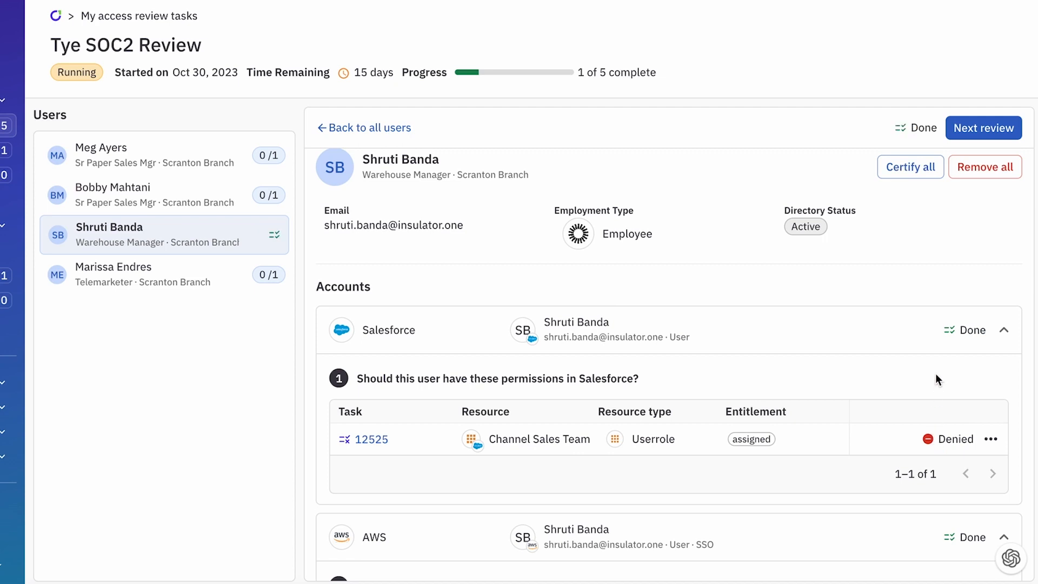
scroll(935, 375, "down", 3)
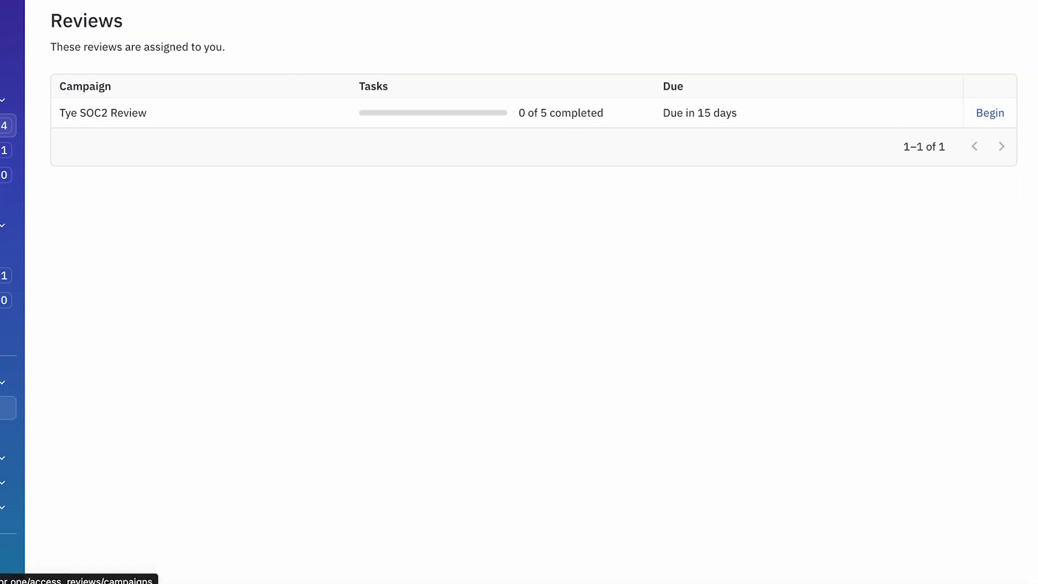
- Search all access review campaigns for the running SOC2 review by its owner's first name and open it
left_click(8, 407)
scroll(351, 313, "down", 5)
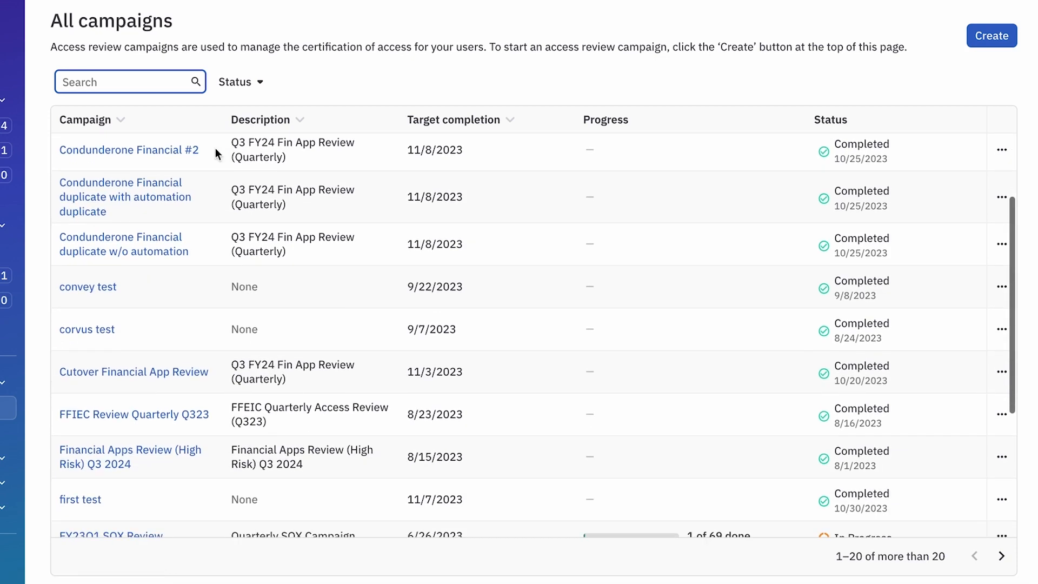
left_click(185, 81)
type("tye")
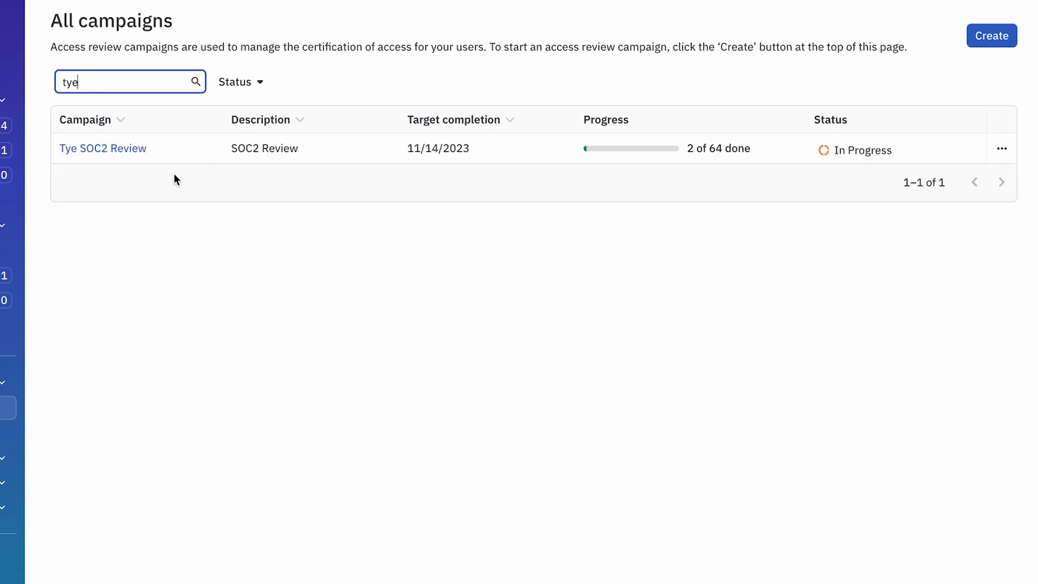
left_click(123, 149)
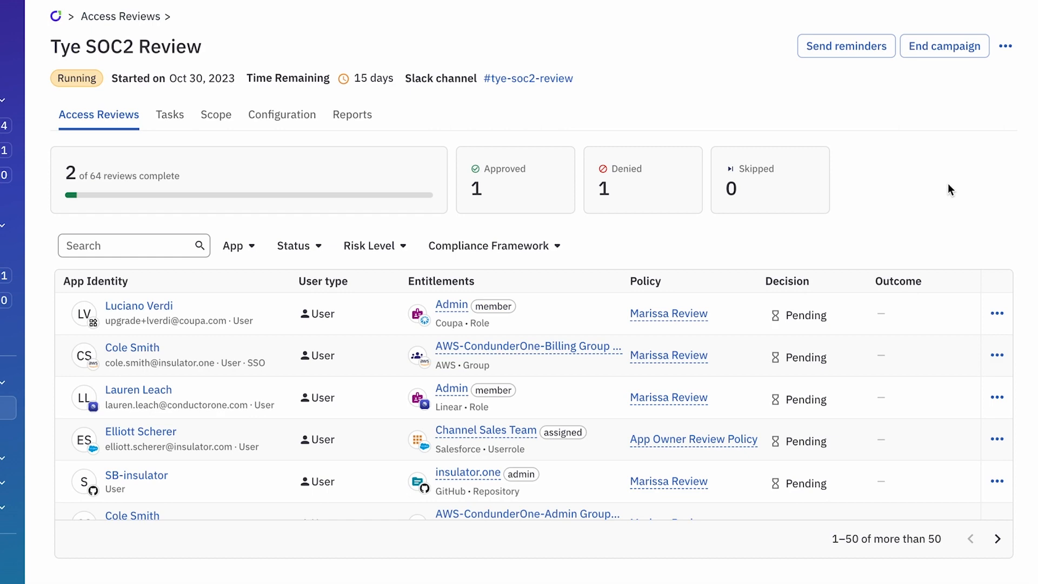
- Look through the campaign's access reviews and filter them by the Warehouse Manager's first name to check the decisions
scroll(915, 324, "down", 10)
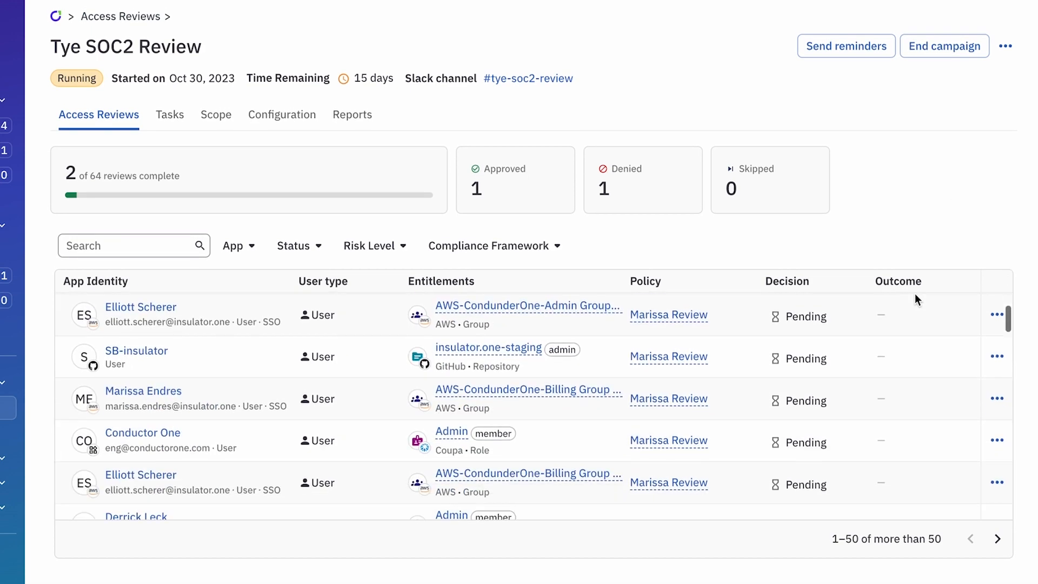
left_click(108, 248)
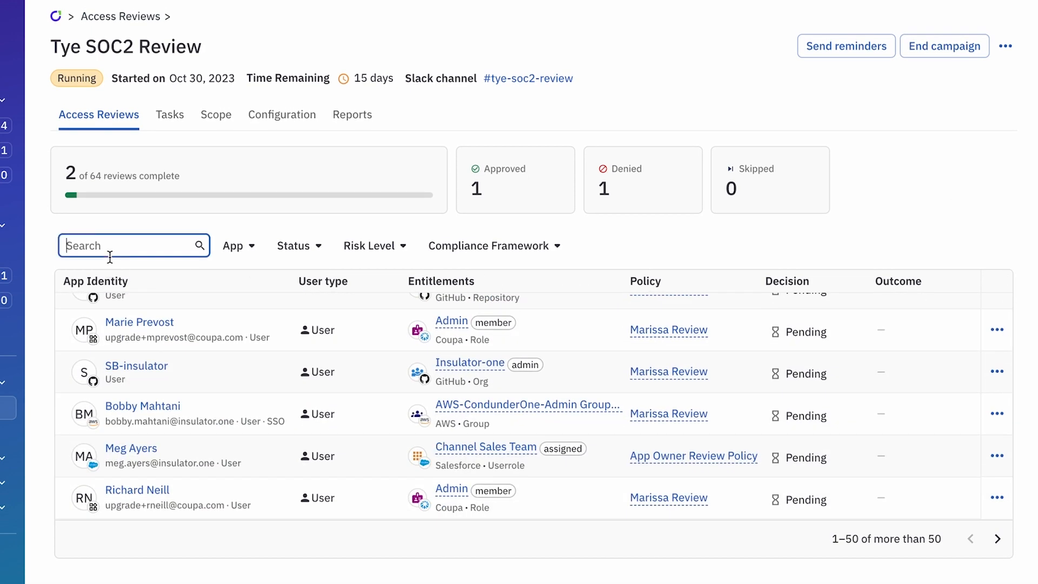
type("shruti")
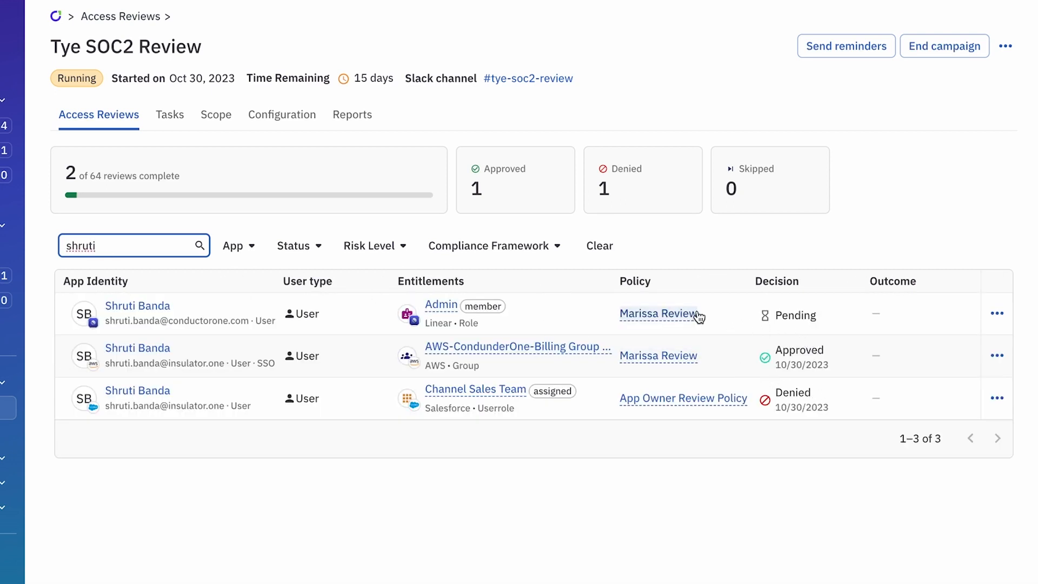
left_click(733, 255)
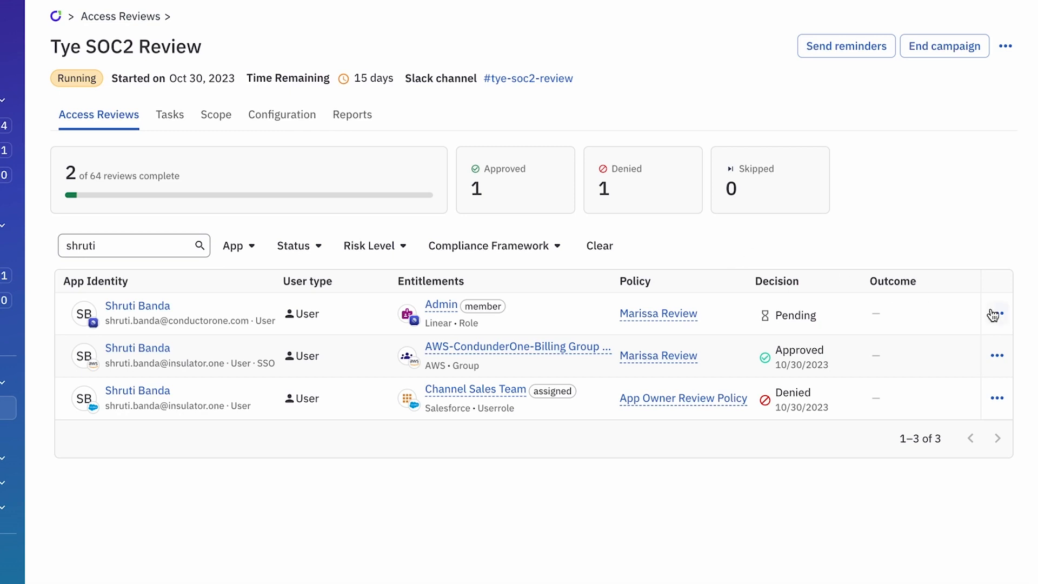
- In the campaign's tasks, reassign the Warehouse Manager's open Linear Admin role task to the listed Sr Paper Sales Mgr whose initials are BM
left_click(161, 123)
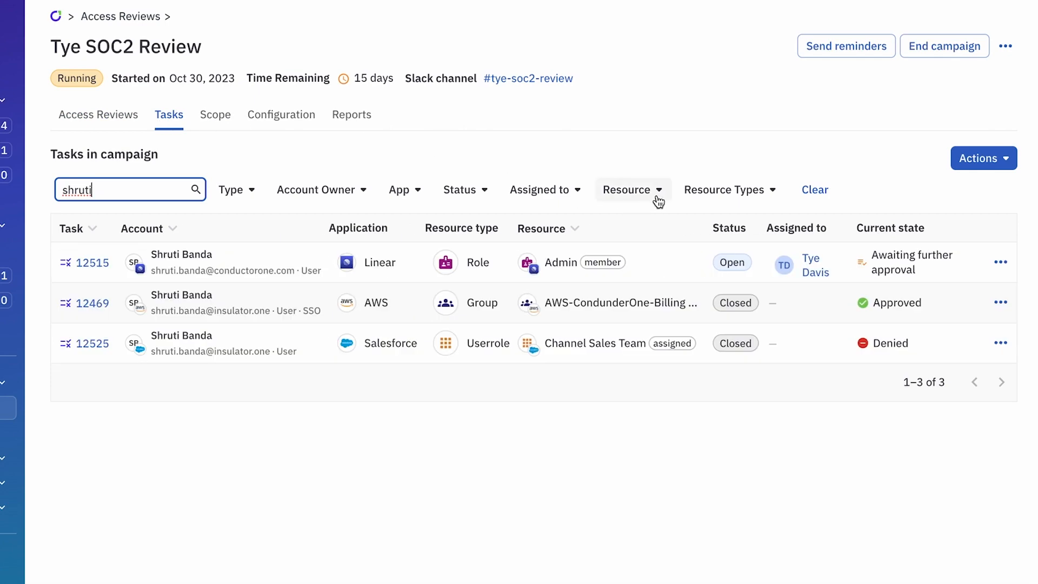
left_click(1001, 261)
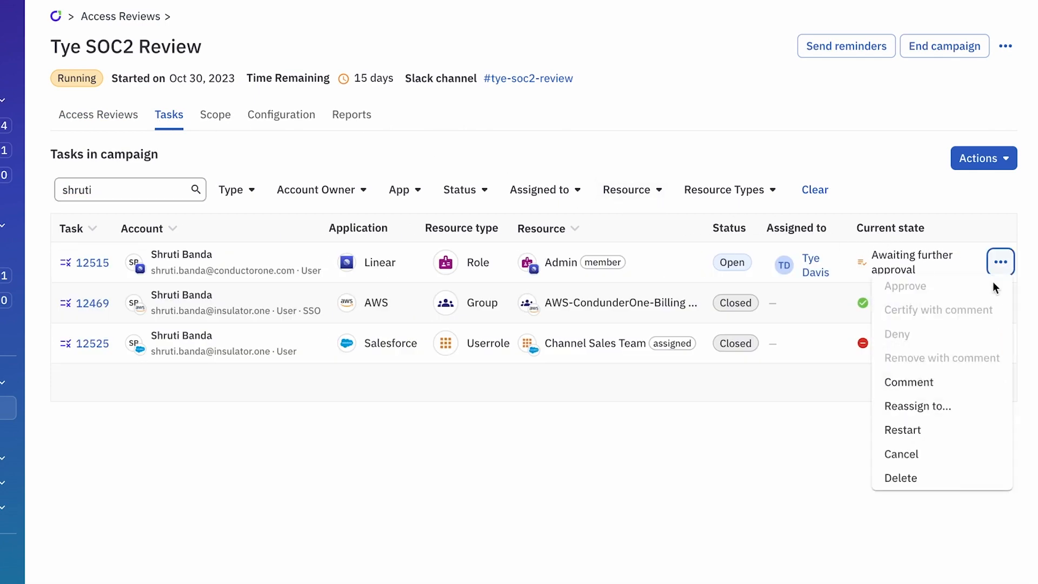
left_click(935, 406)
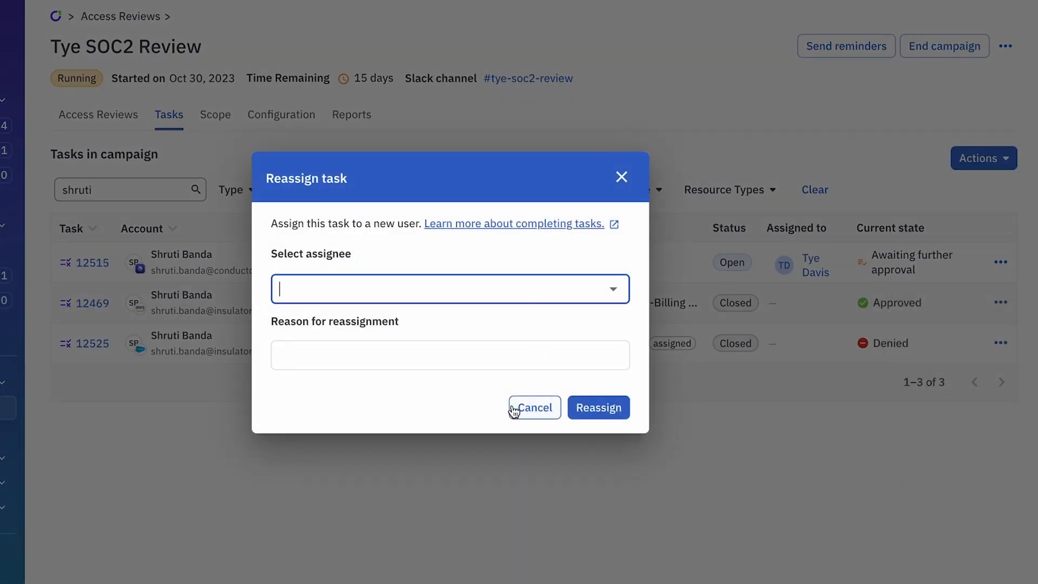
left_click(615, 289)
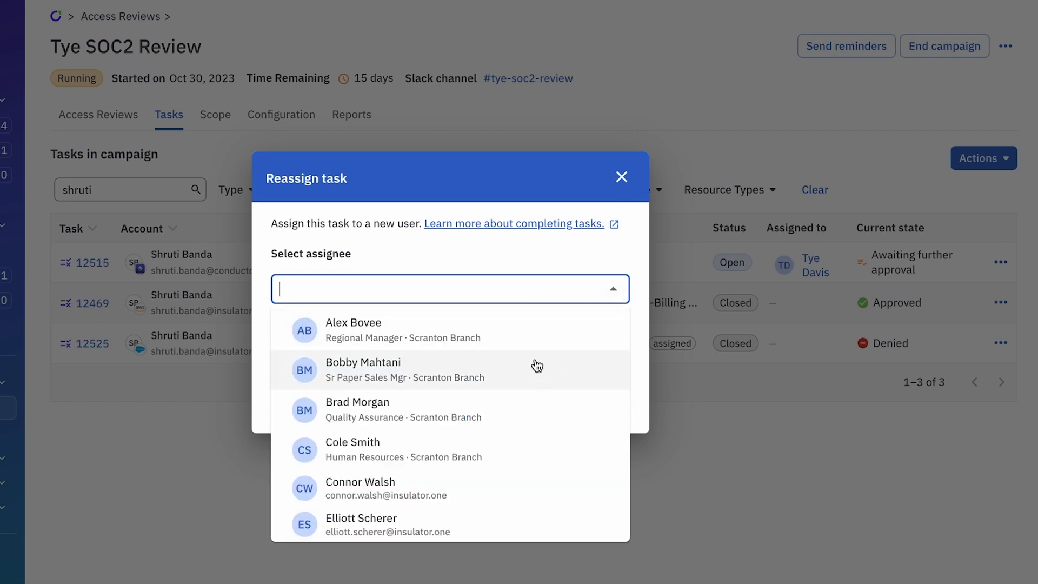
left_click(505, 369)
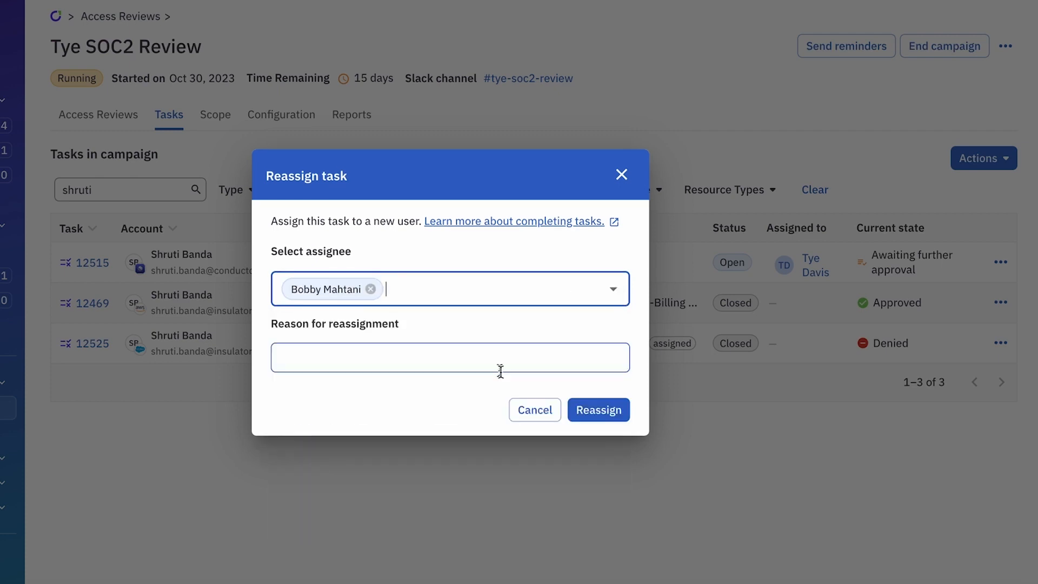
left_click(593, 411)
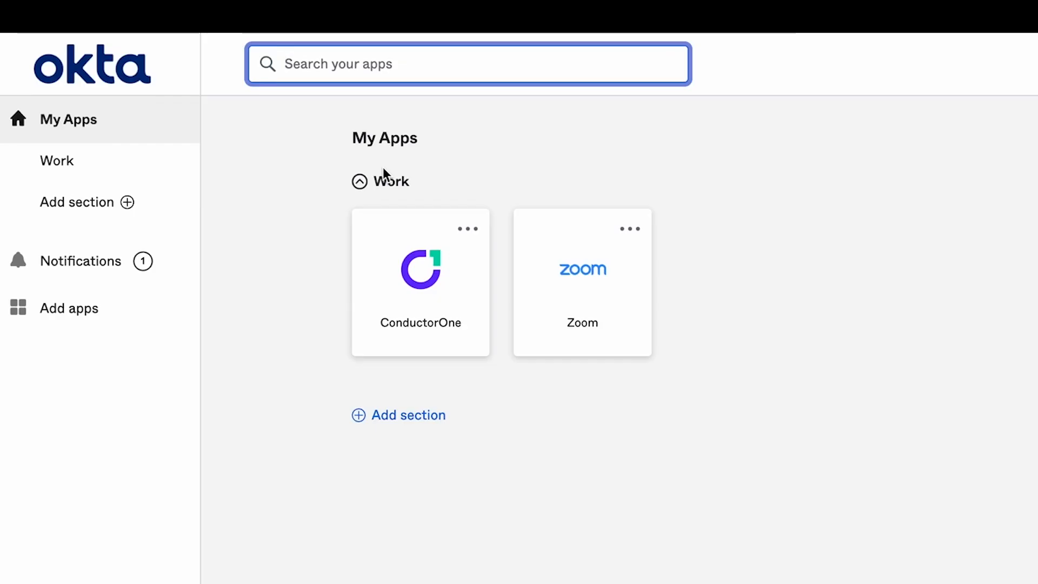
- Switch from Okta to the ConductorOne dashboard and start a new access request for the AWS app
left_click(531, 112)
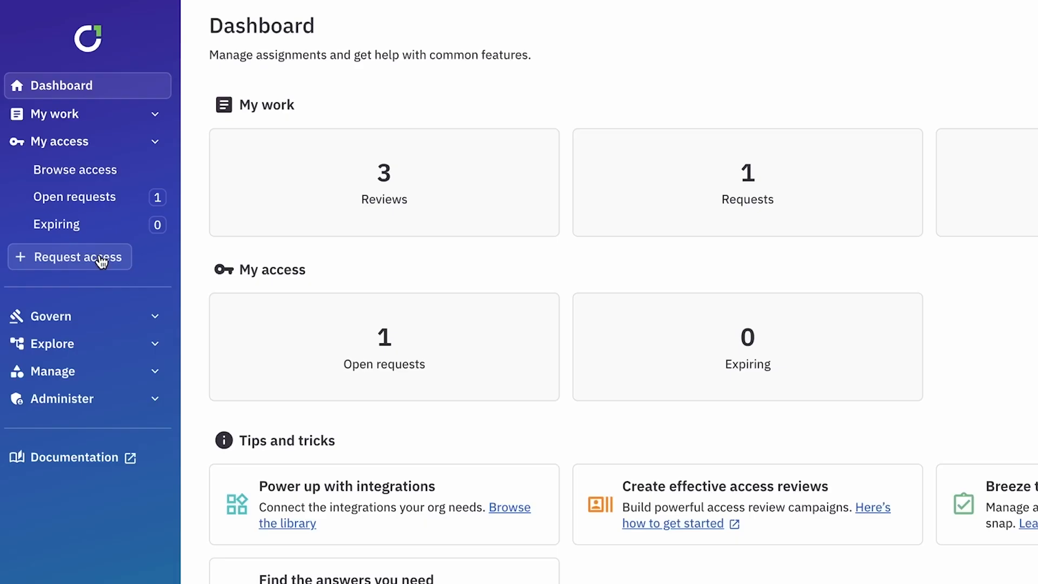
left_click(102, 259)
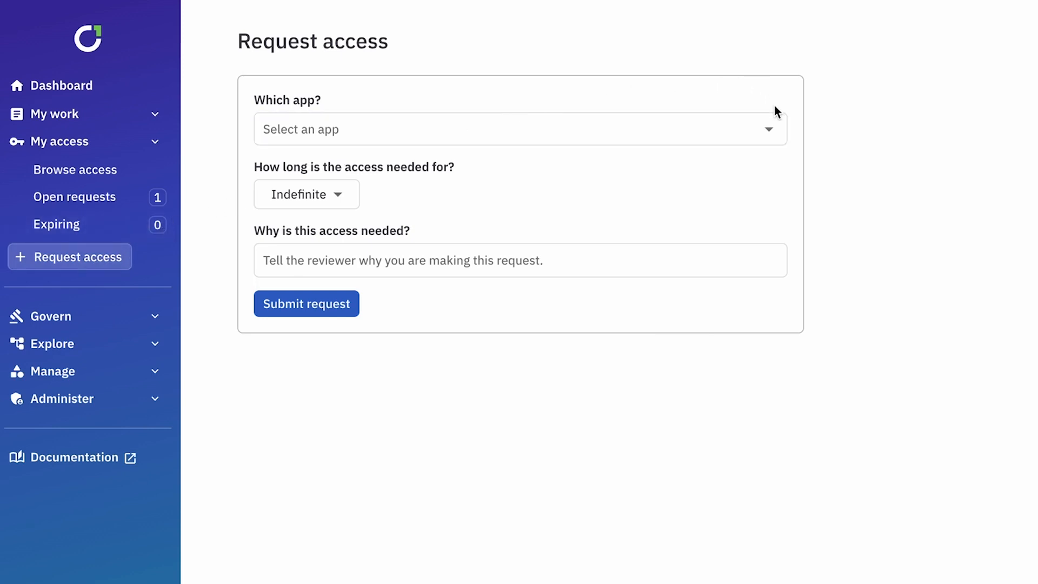
left_click(770, 129)
left_click(611, 205)
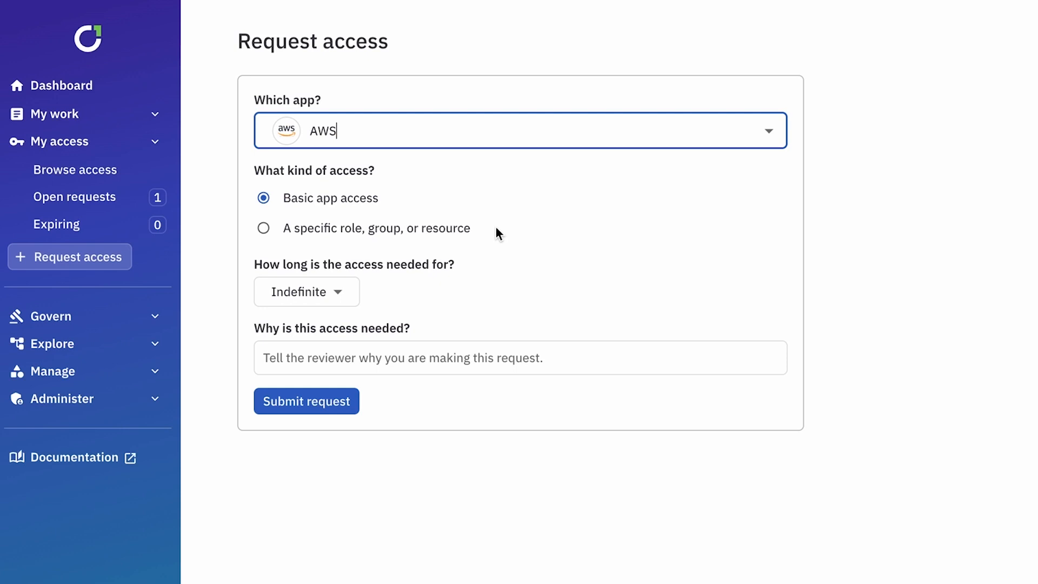
- Set the request to a specific role, group, or resource, choosing the AWS Billing role for 1 Hour
left_click(264, 228)
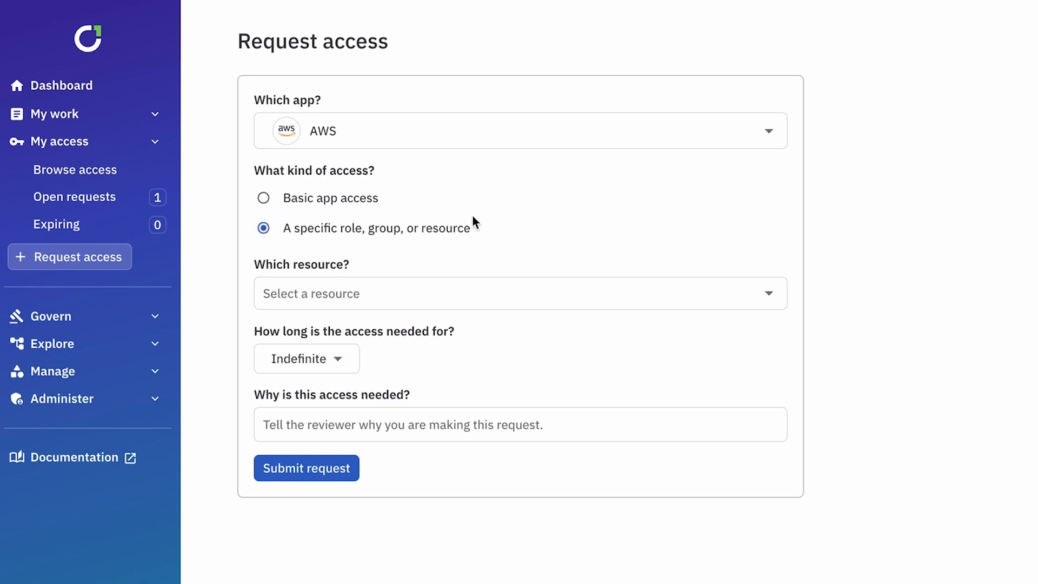
left_click(772, 293)
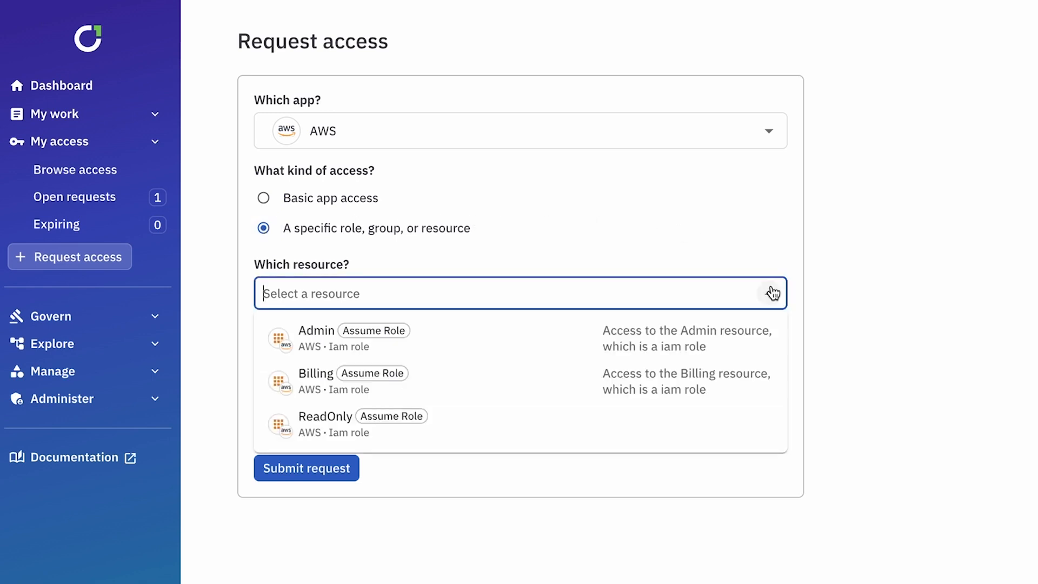
left_click(663, 385)
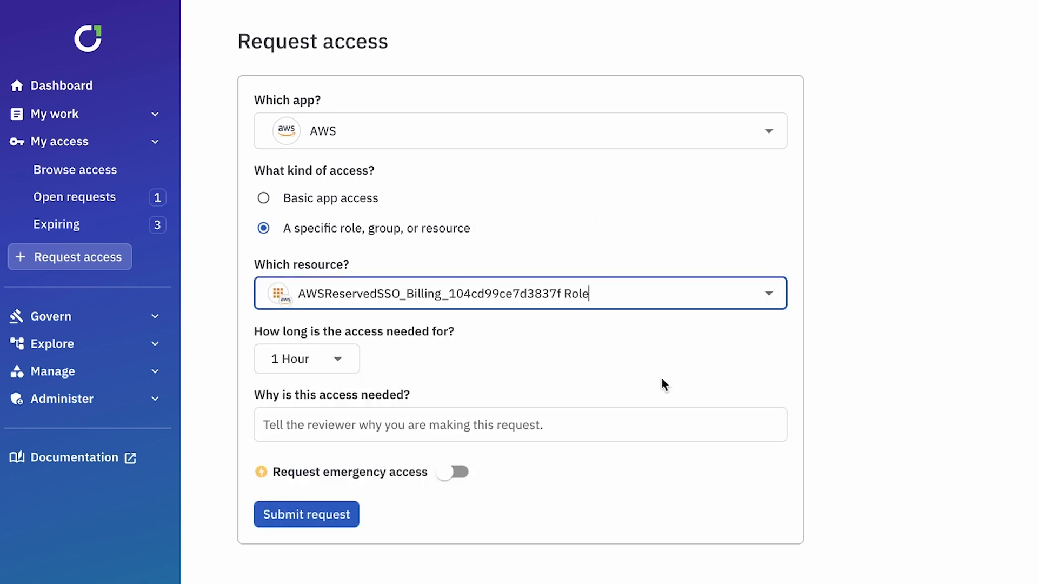
left_click(350, 365)
left_click(351, 367)
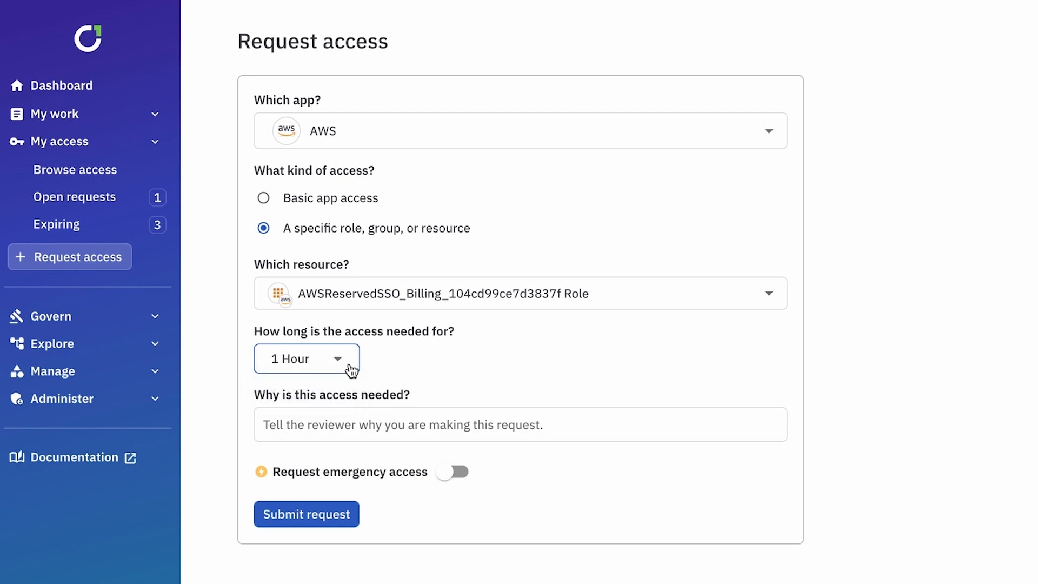
- Enter "Need this to troubleshoot" as the reason for access and turn on emergency access
left_click(340, 411)
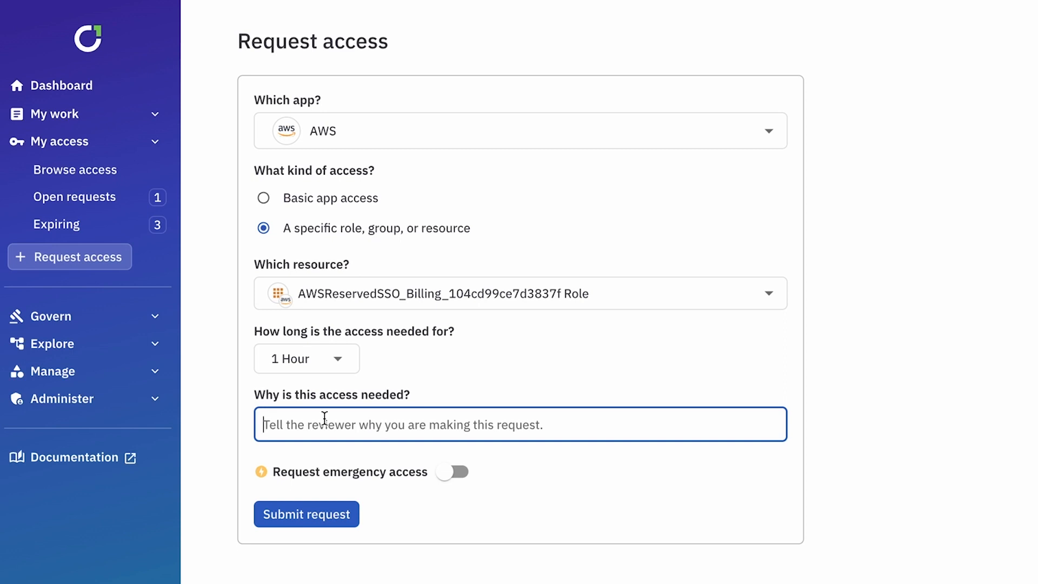
type("Nee")
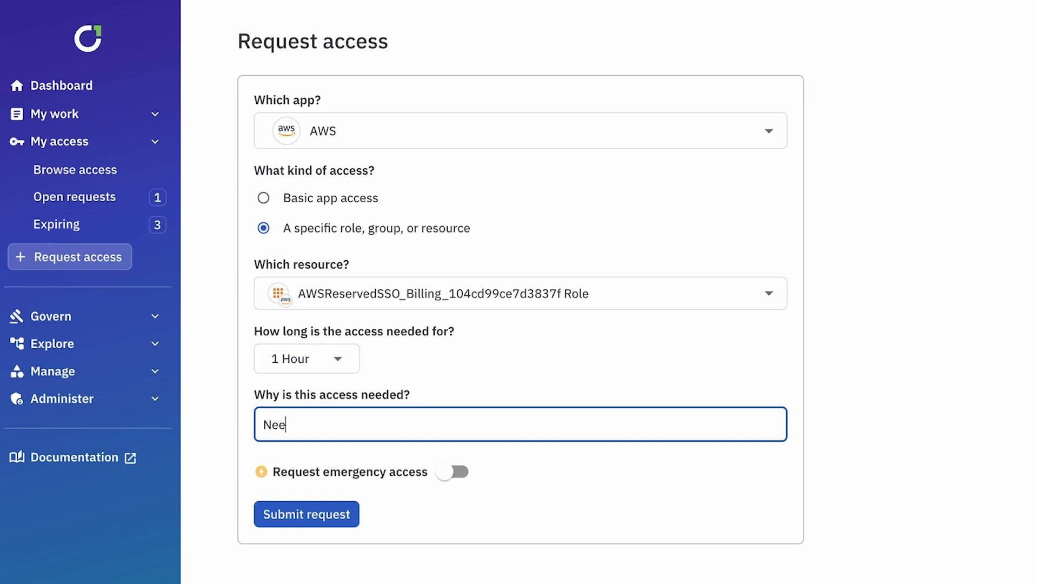
type("d this to troubleshoot")
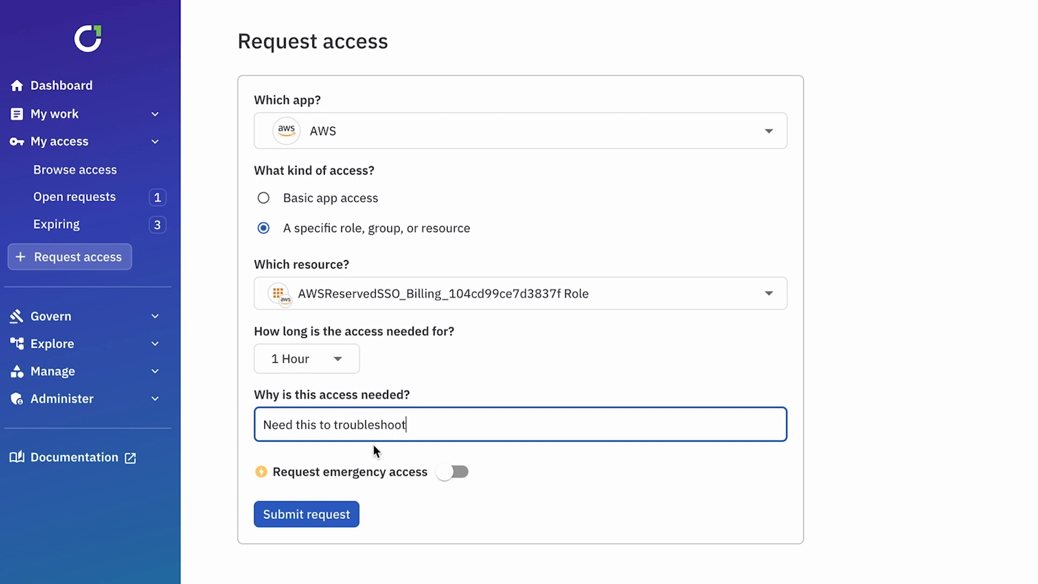
left_click(317, 449)
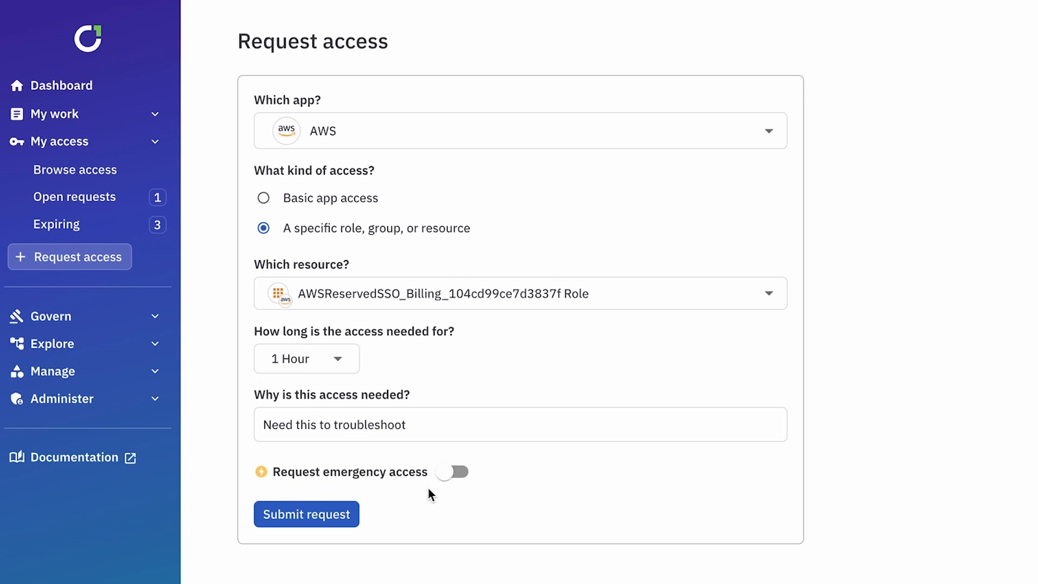
left_click(446, 475)
mouse_move(261, 479)
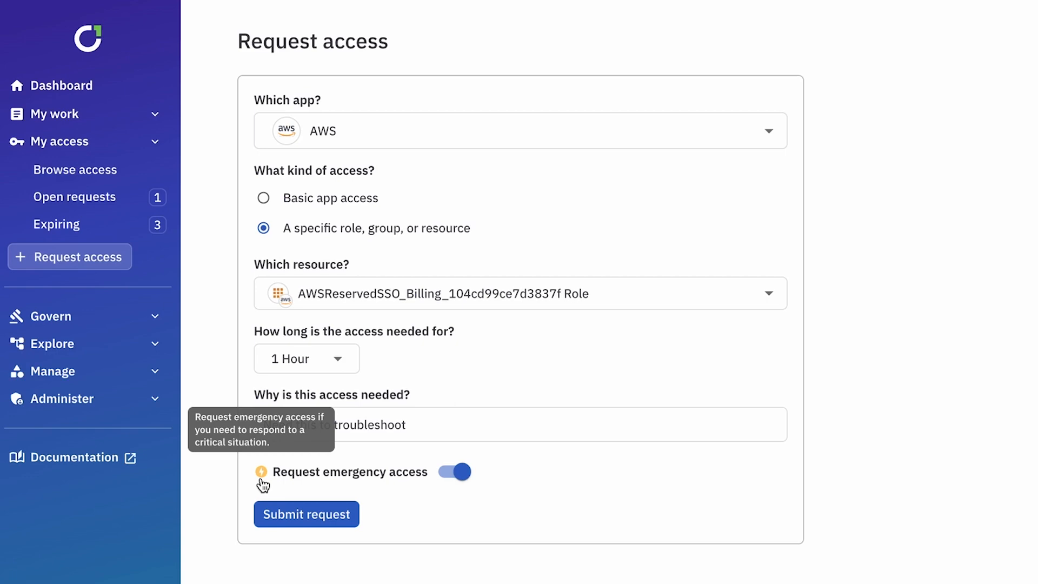
- Turn off emergency access, then submit the AWS Billing role request and open its details
left_click(460, 473)
left_click(340, 522)
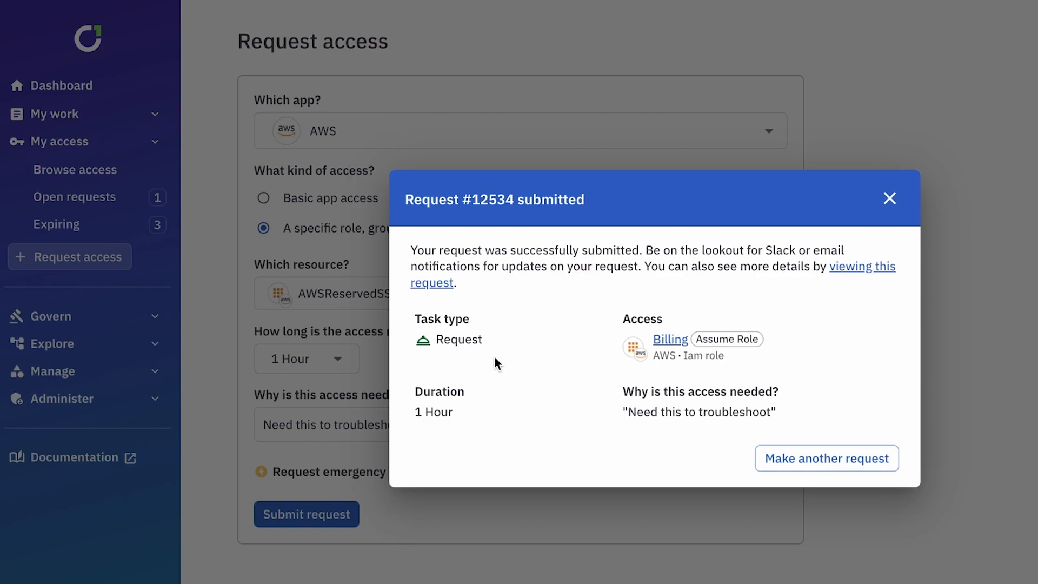
left_click(431, 282)
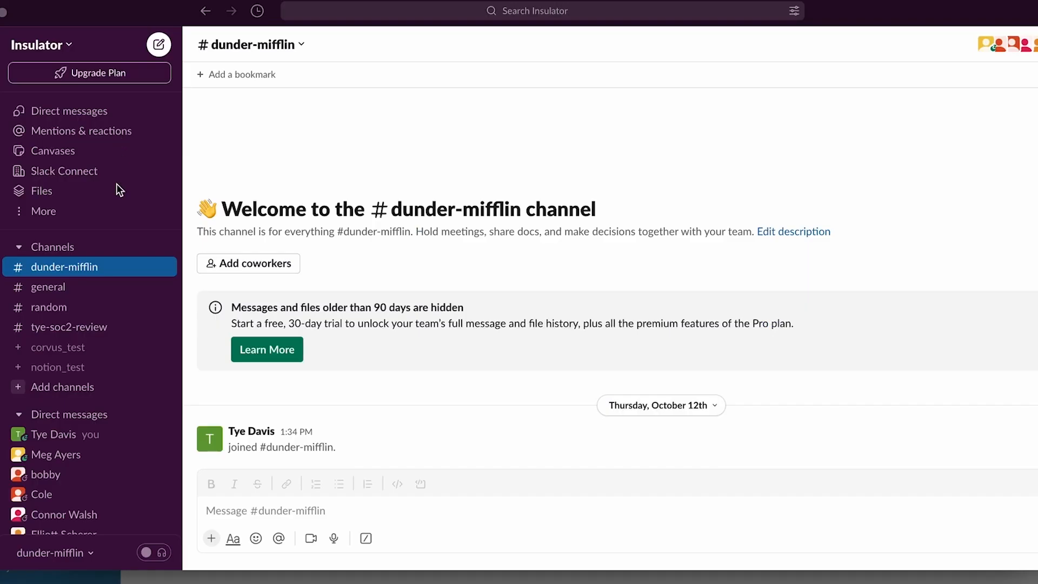
- Switch to Slack, open the ConductorOne app and start a new access request for AWS
scroll(116, 183, "down", 2)
left_click(95, 275)
scroll(93, 270, "down", 5)
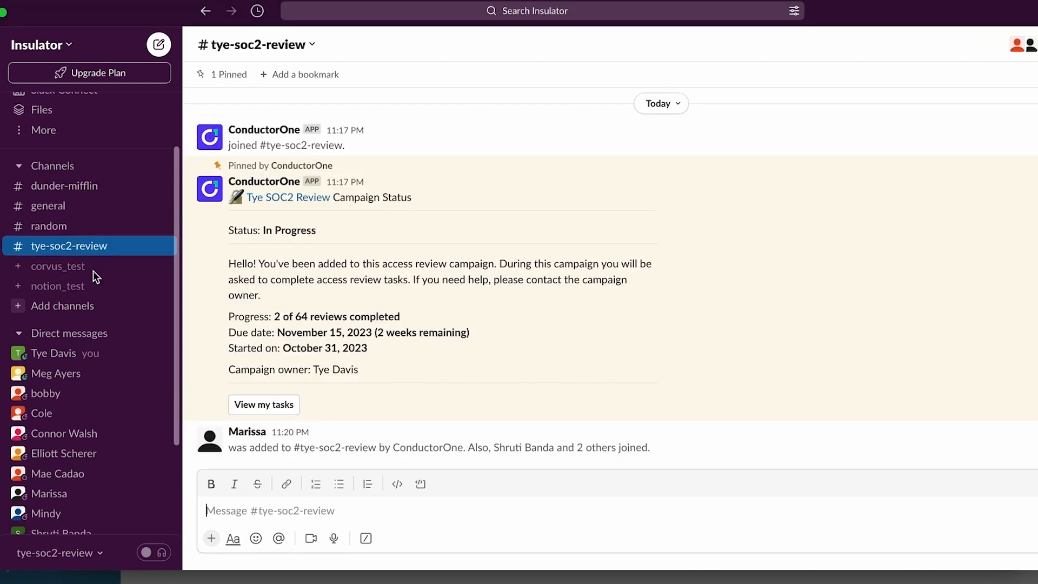
left_click(95, 505)
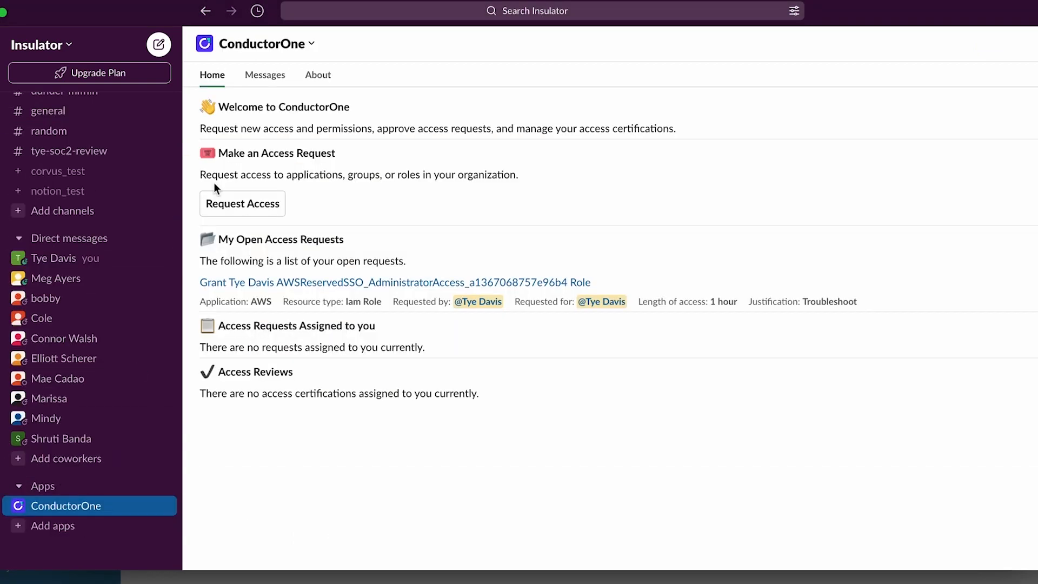
left_click(248, 211)
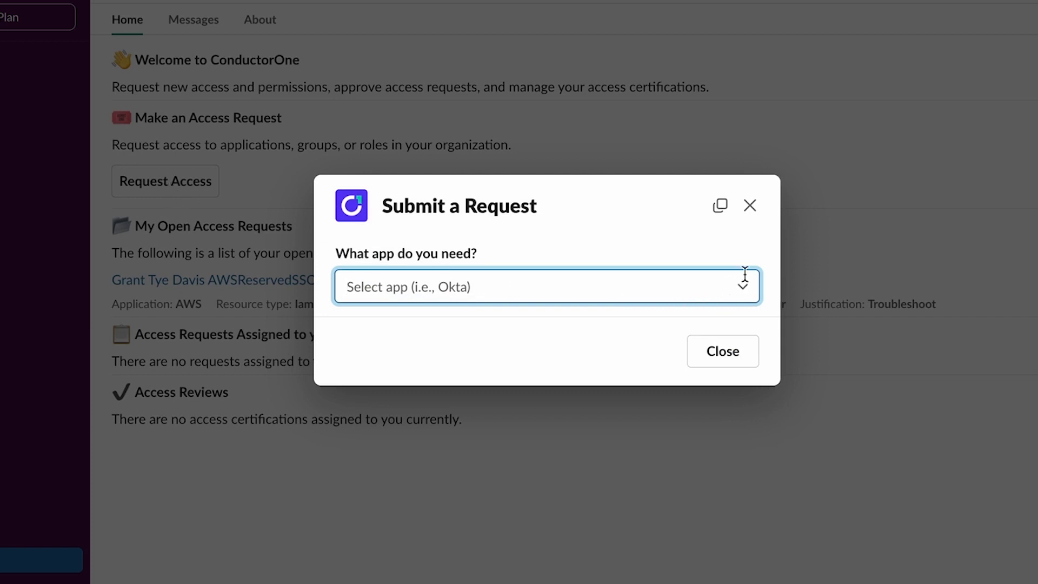
left_click(745, 277)
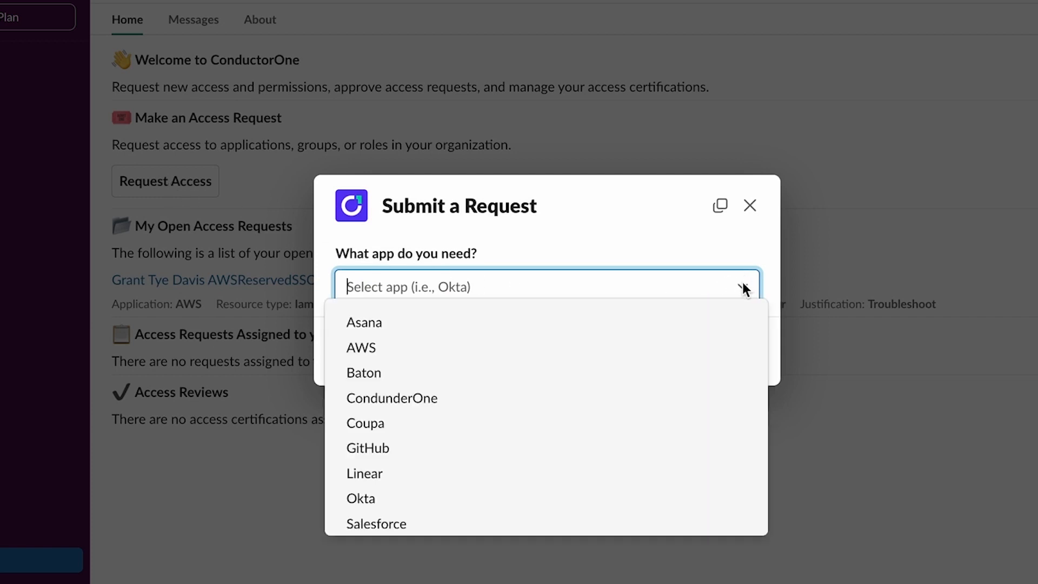
left_click(642, 354)
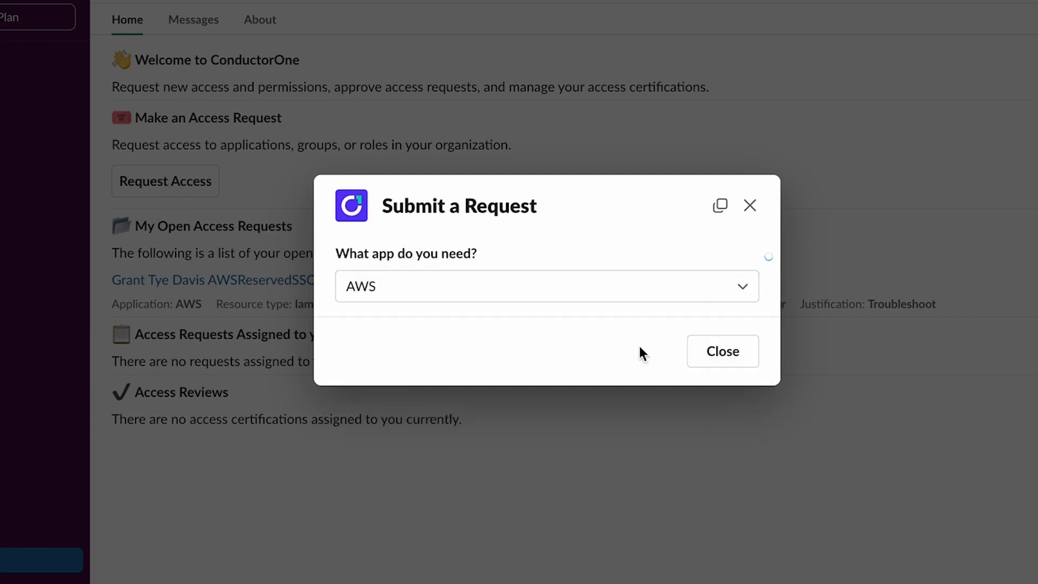
- Set the requested entitlement to Billing Assume Role with a length of access of 1 hour
left_click(742, 288)
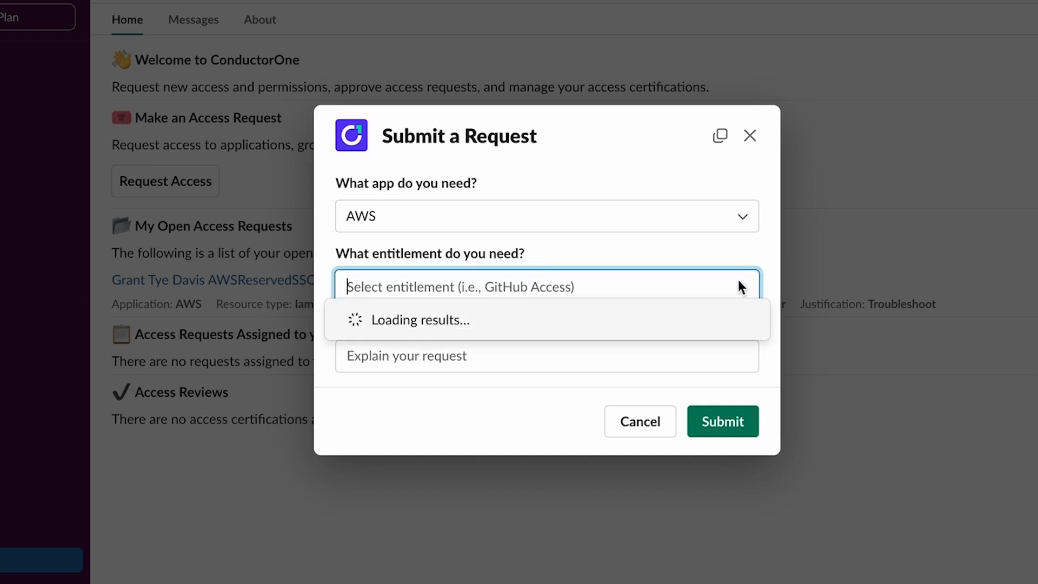
left_click(611, 378)
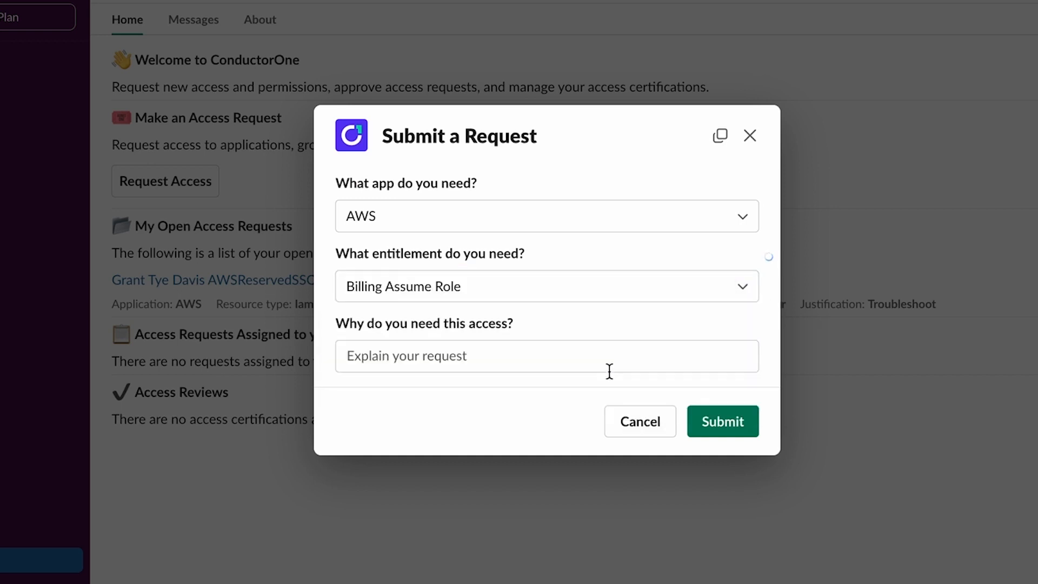
left_click(742, 279)
left_click(643, 320)
- Enter "Troubleshoot" as the reason for access and submit the request without emergency access
left_click(530, 355)
type("Trou")
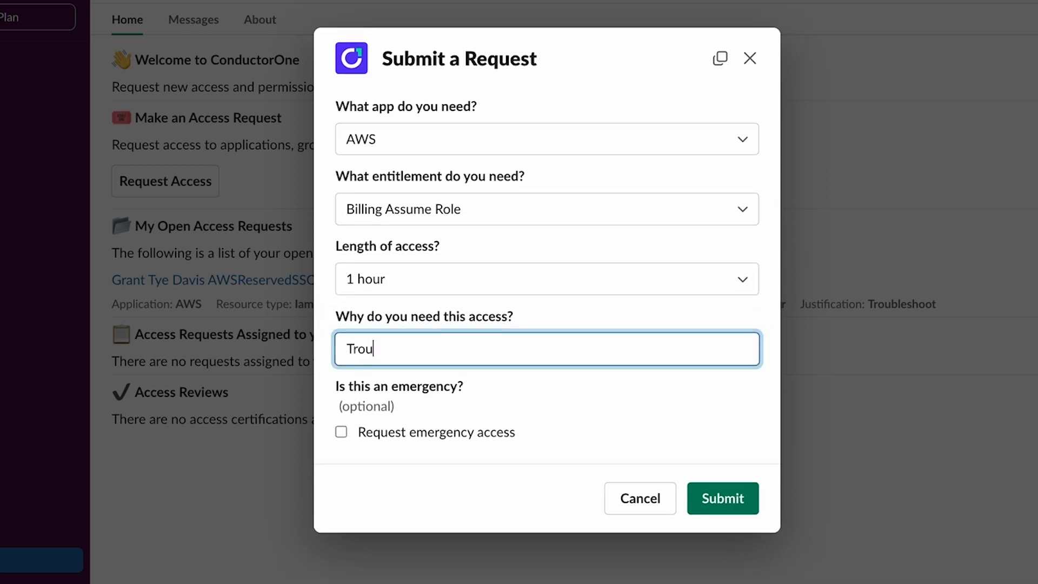
type("bleshoot")
left_click(488, 379)
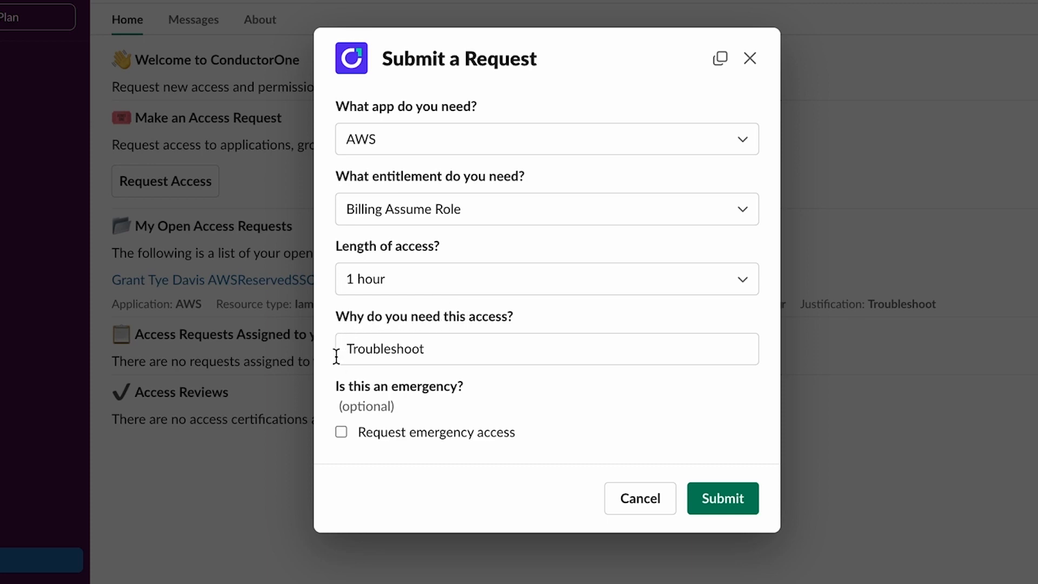
left_click(719, 494)
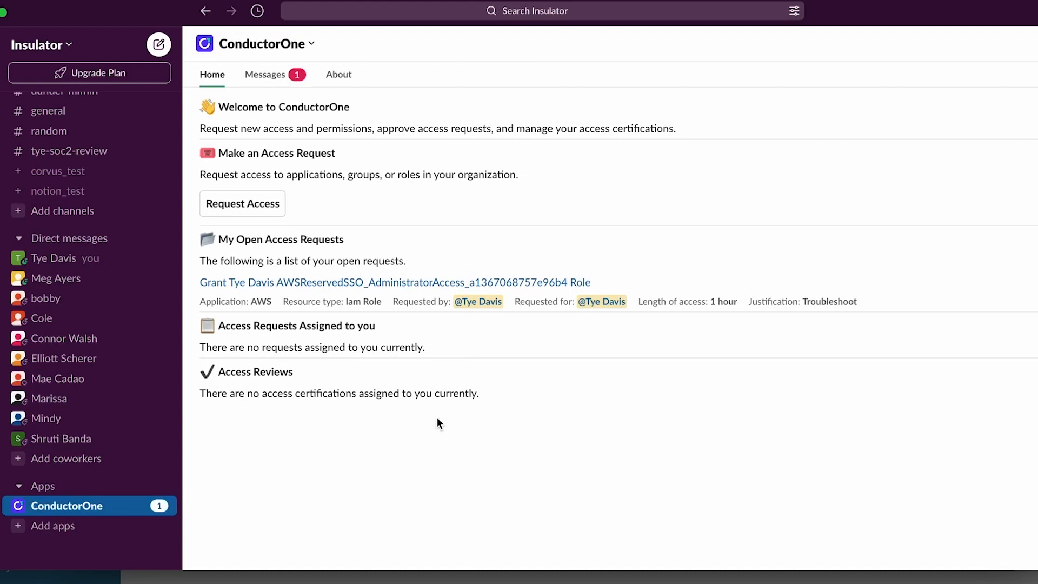
- Open the new AWS Billing role request from ConductorOne's messages to view its task in the web dashboard
left_click(264, 75)
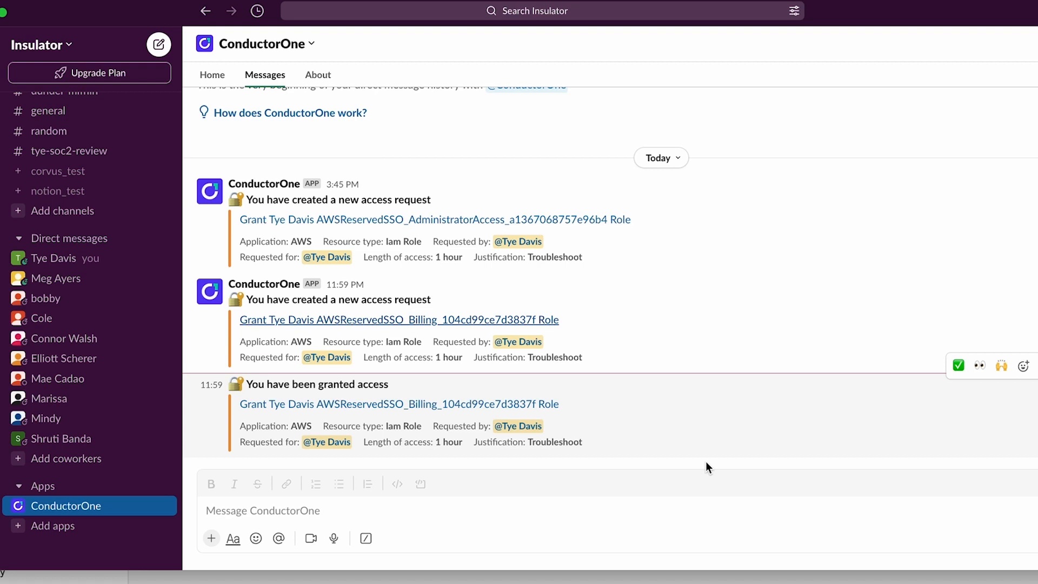
left_click(311, 320)
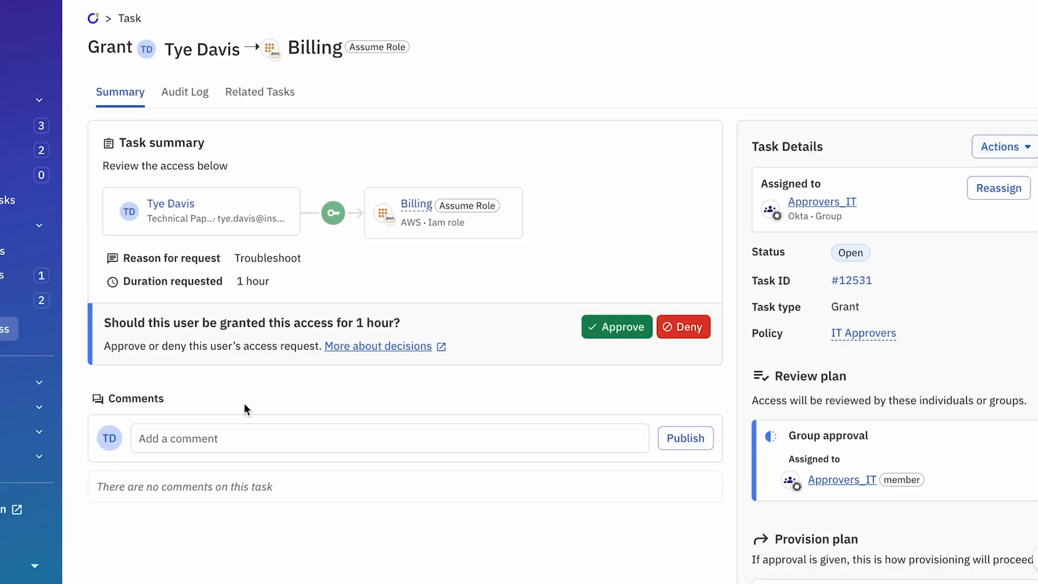